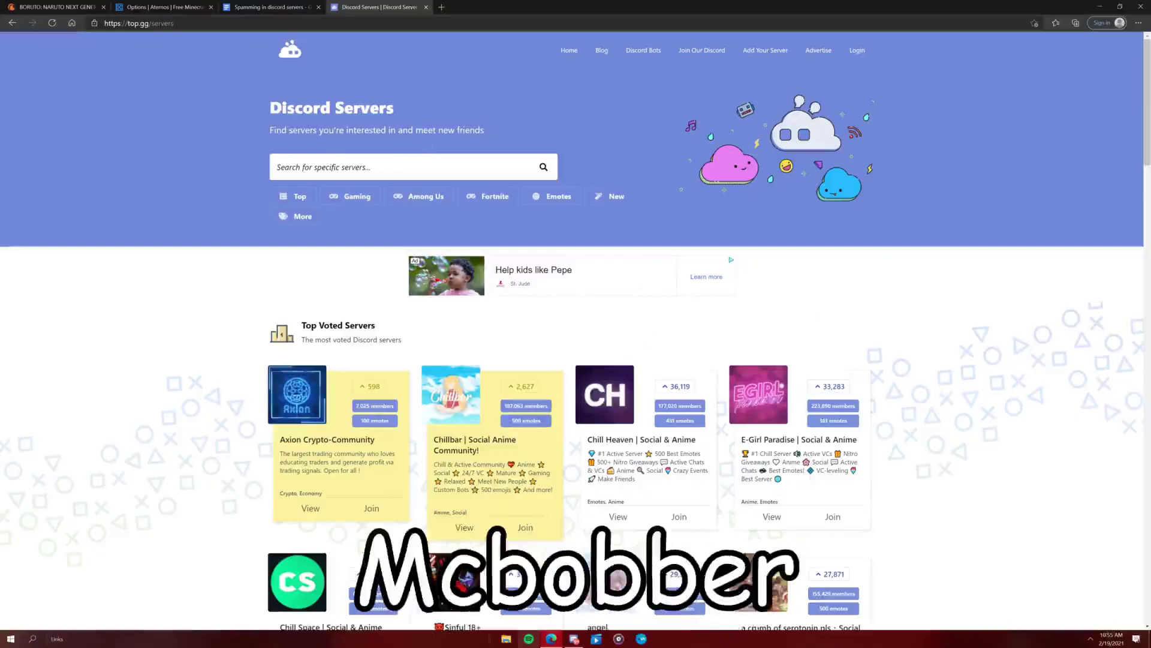
# - Join the MrBeast Gaming Discord server from the Top Discord Servers list and dismiss its welcome prompt
pyautogui.scroll(-2, 648, 339)
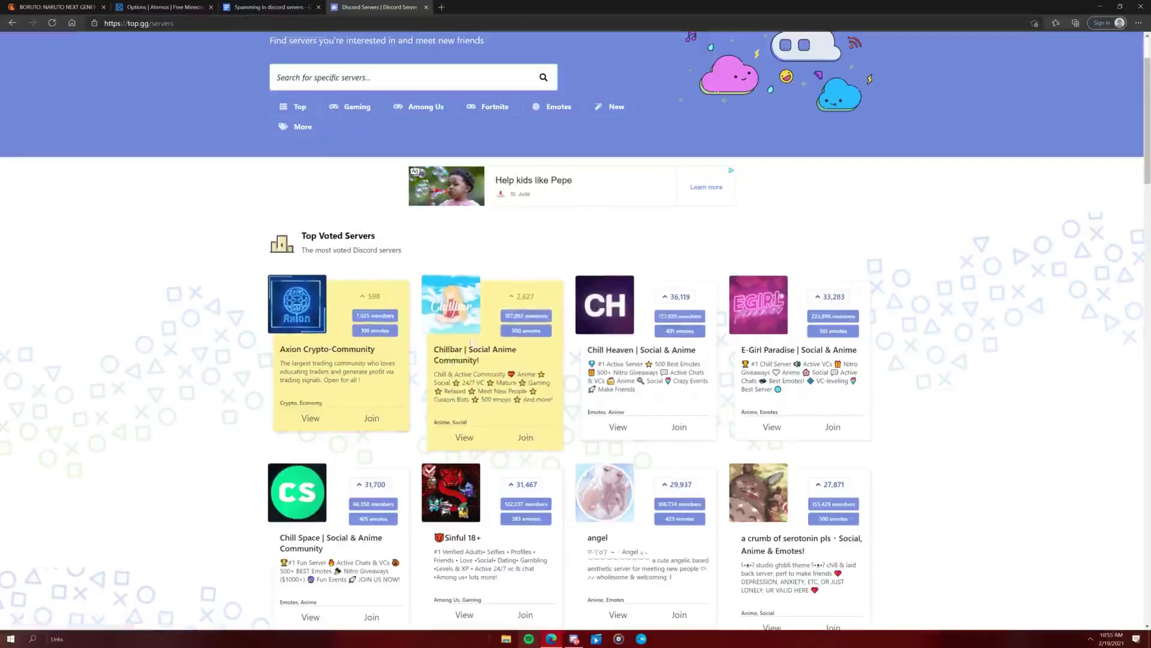
pyautogui.scroll(-2, 449, 363)
pyautogui.scroll(-1, 346, 405)
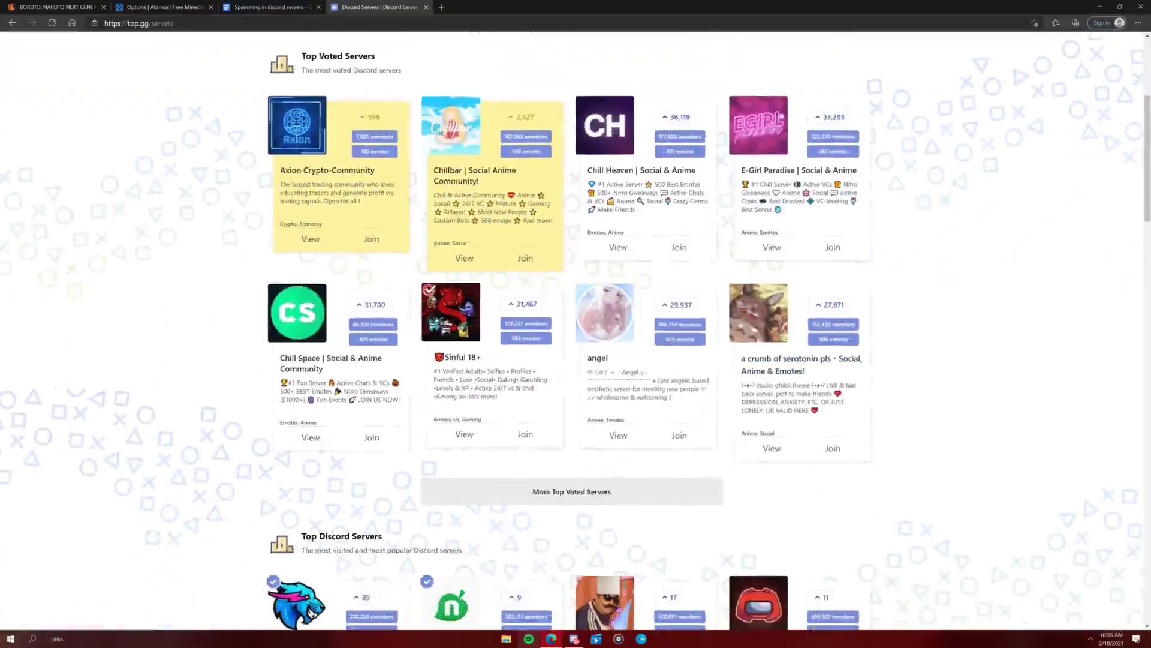
pyautogui.scroll(-3, 346, 405)
pyautogui.scroll(-2, 346, 405)
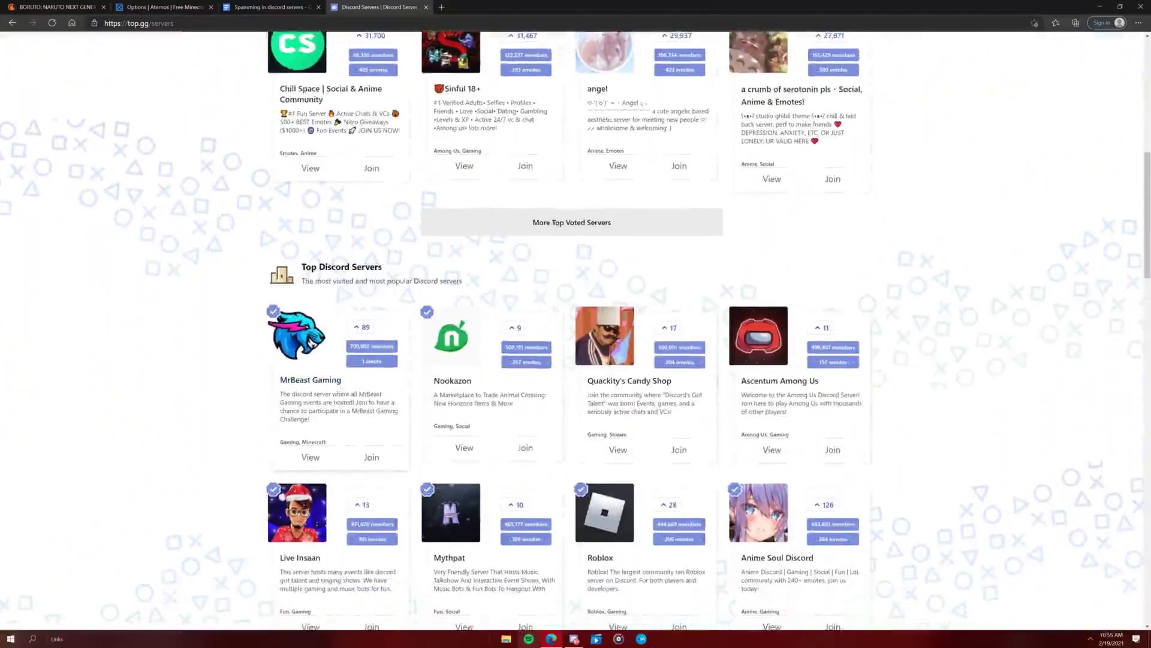
pyautogui.click(372, 459)
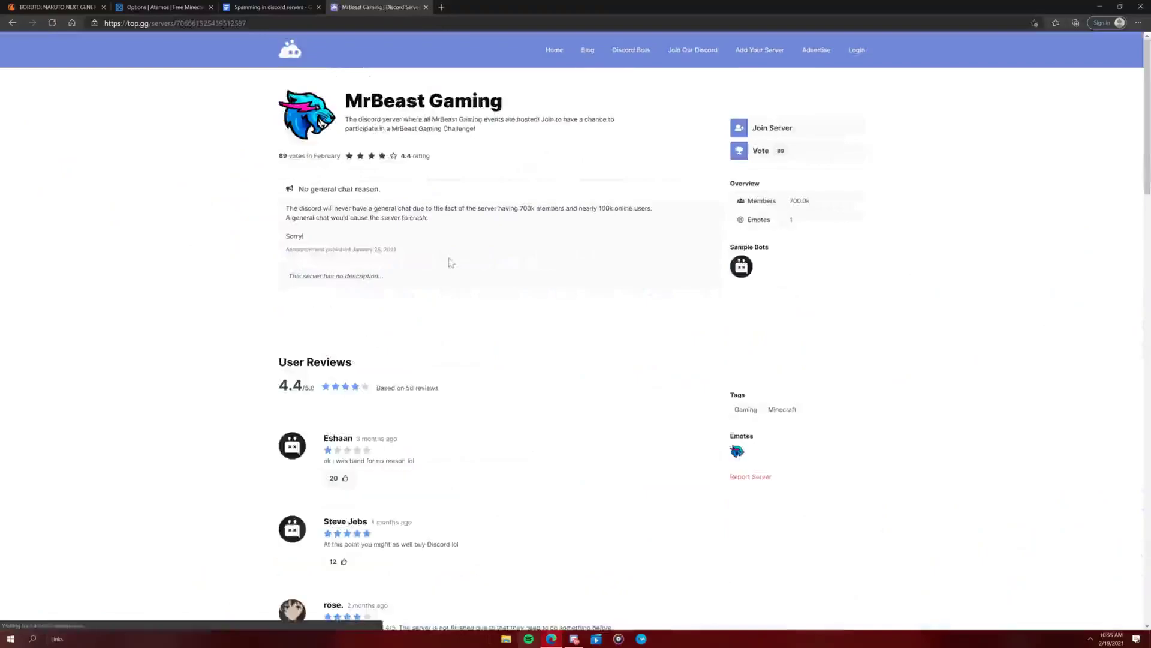
pyautogui.click(773, 128)
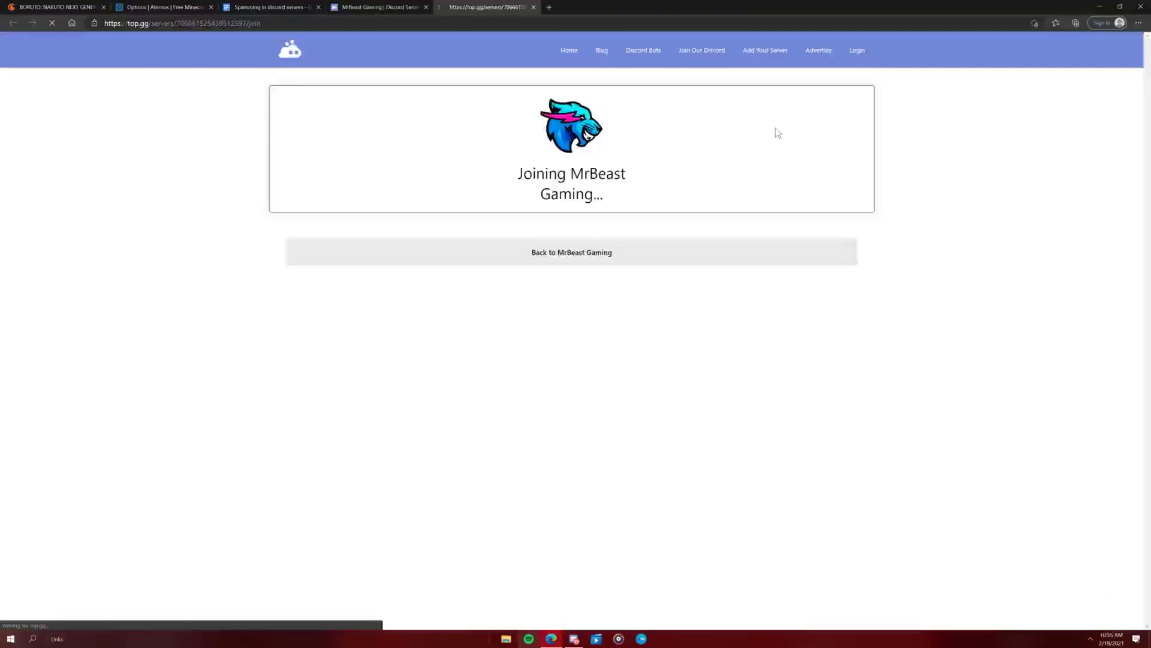
pyautogui.click(599, 378)
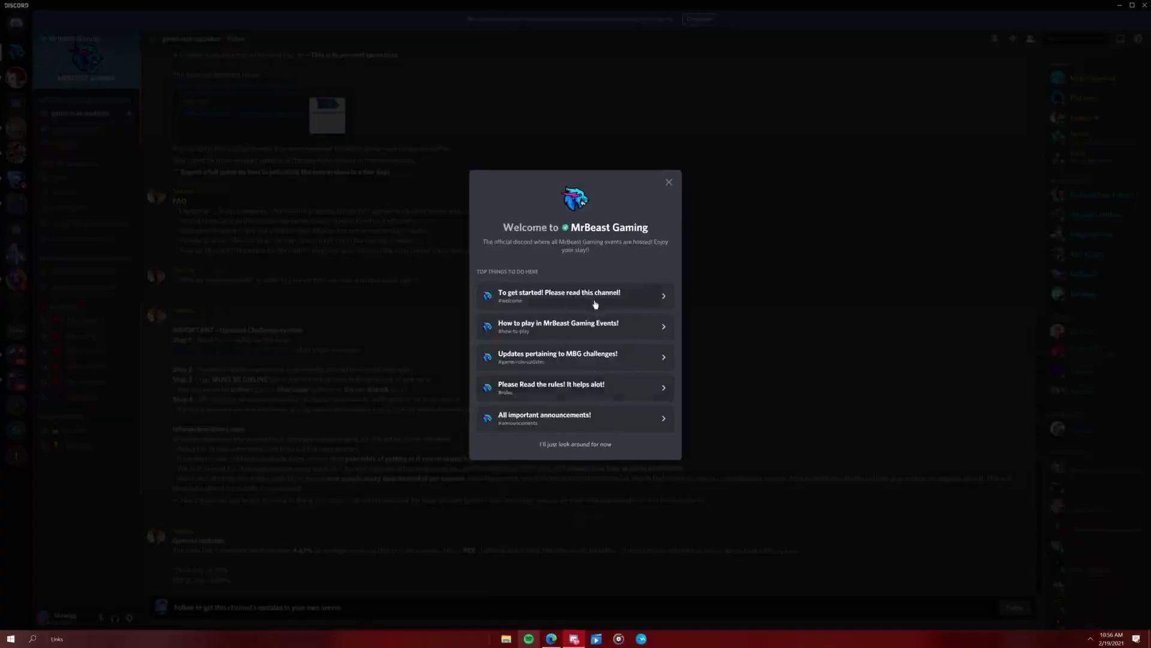
pyautogui.click(670, 182)
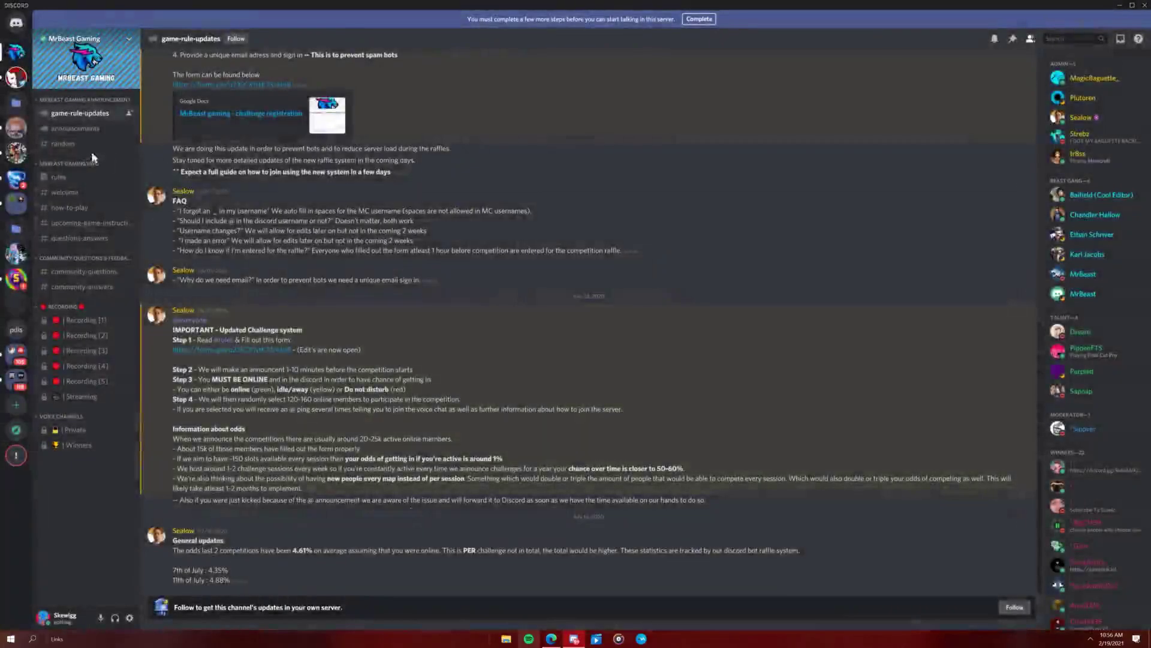
# - Look through the MrBeast Gaming server's channels, including community-questions, upcoming-game-instructions, how-to-play, welcome and random
pyautogui.click(82, 286)
pyautogui.click(84, 271)
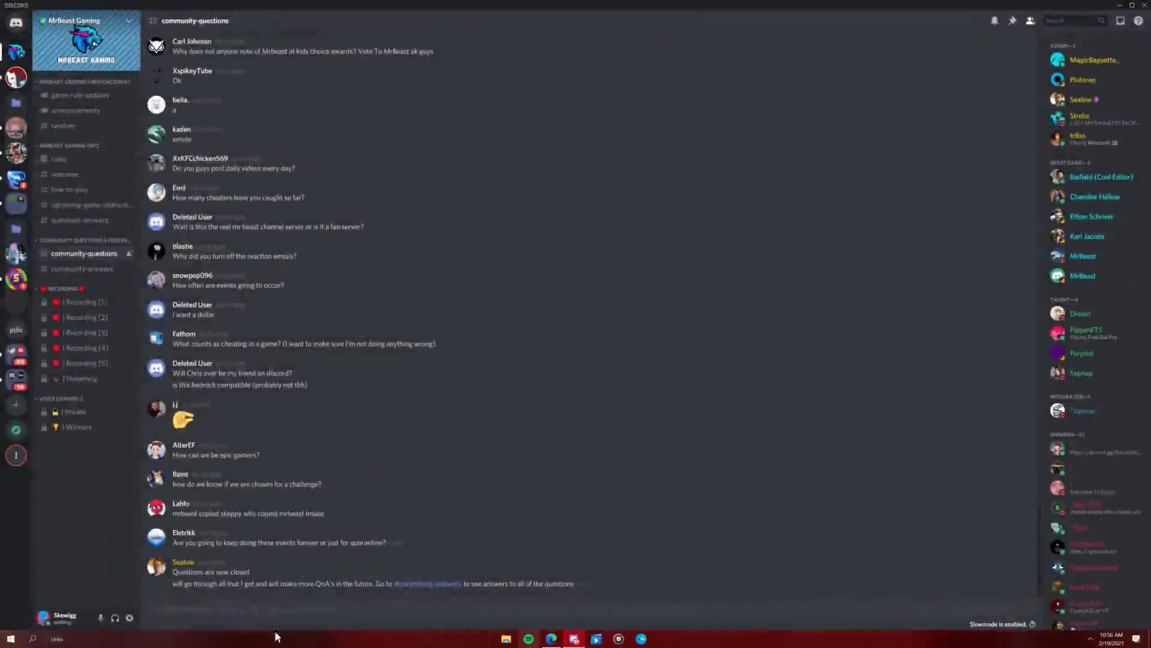
pyautogui.click(79, 220)
pyautogui.click(78, 205)
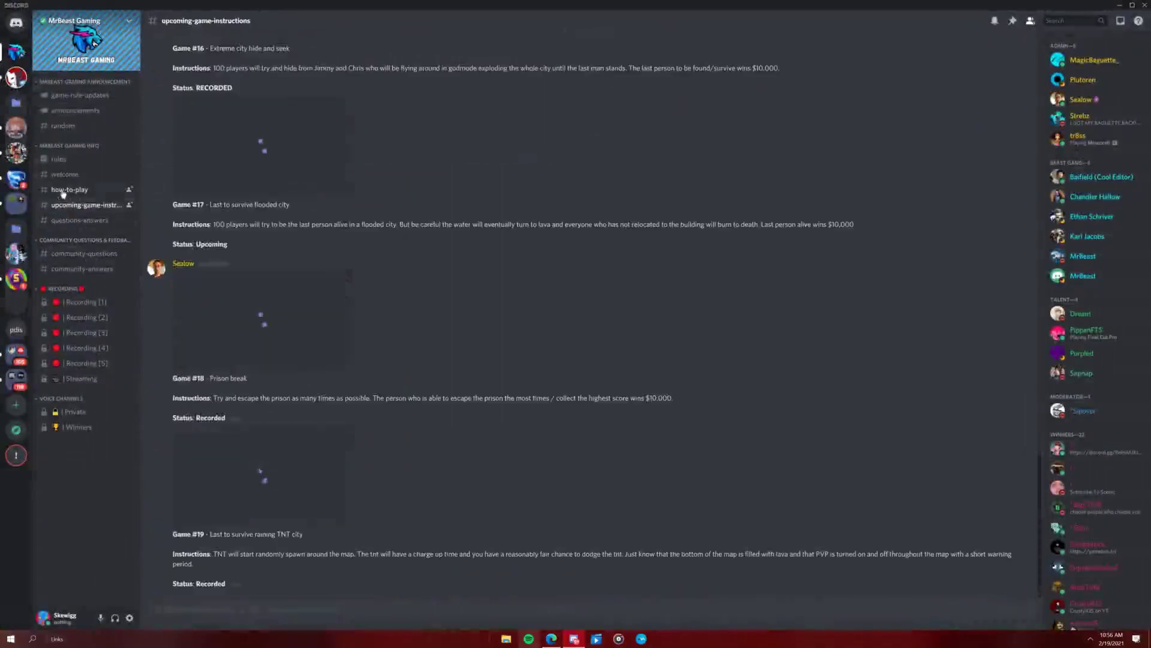
pyautogui.click(67, 190)
pyautogui.click(58, 174)
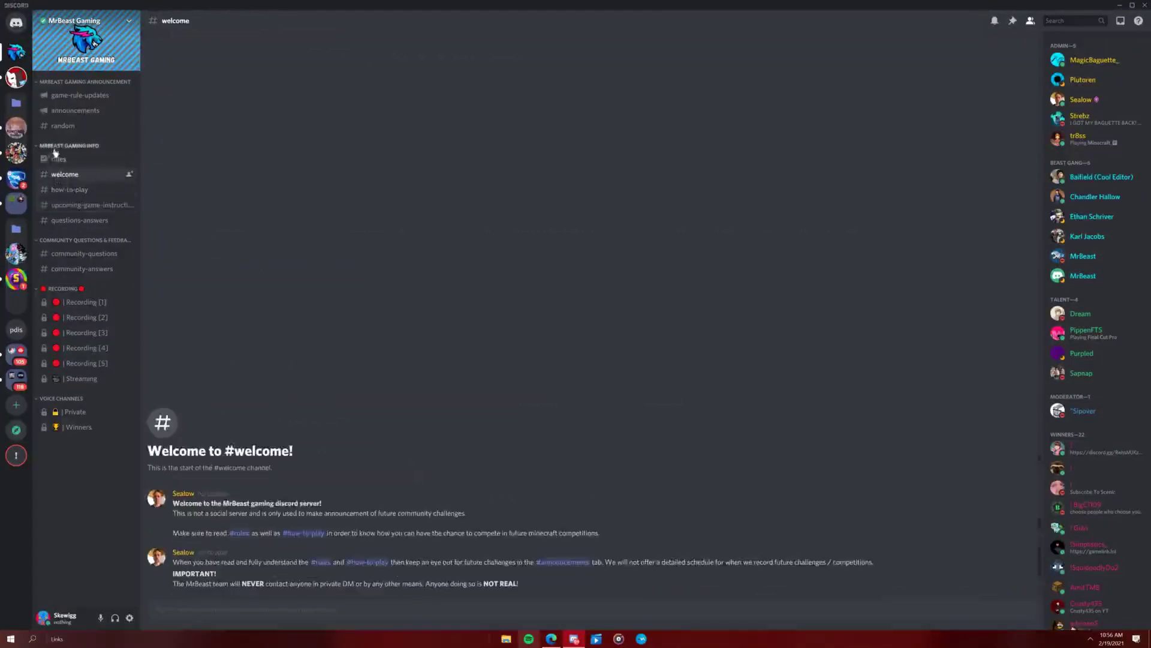
pyautogui.click(62, 126)
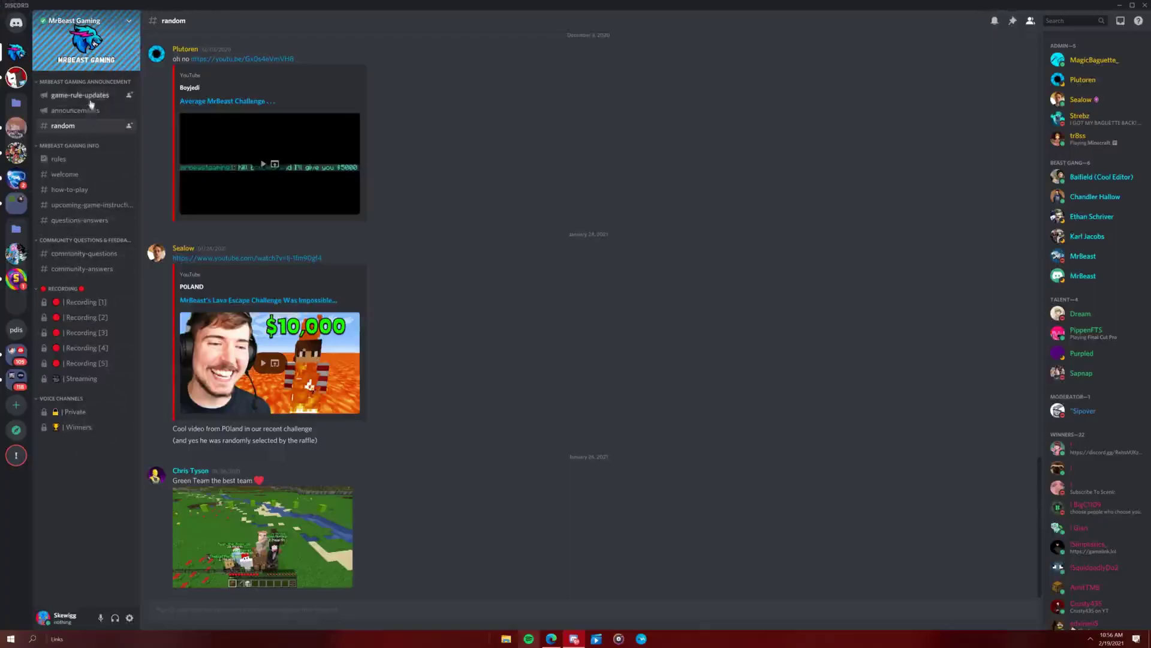
# - Leave the MrBeast Gaming server and return to the top.gg server list in the browser
pyautogui.rightClick(18, 60)
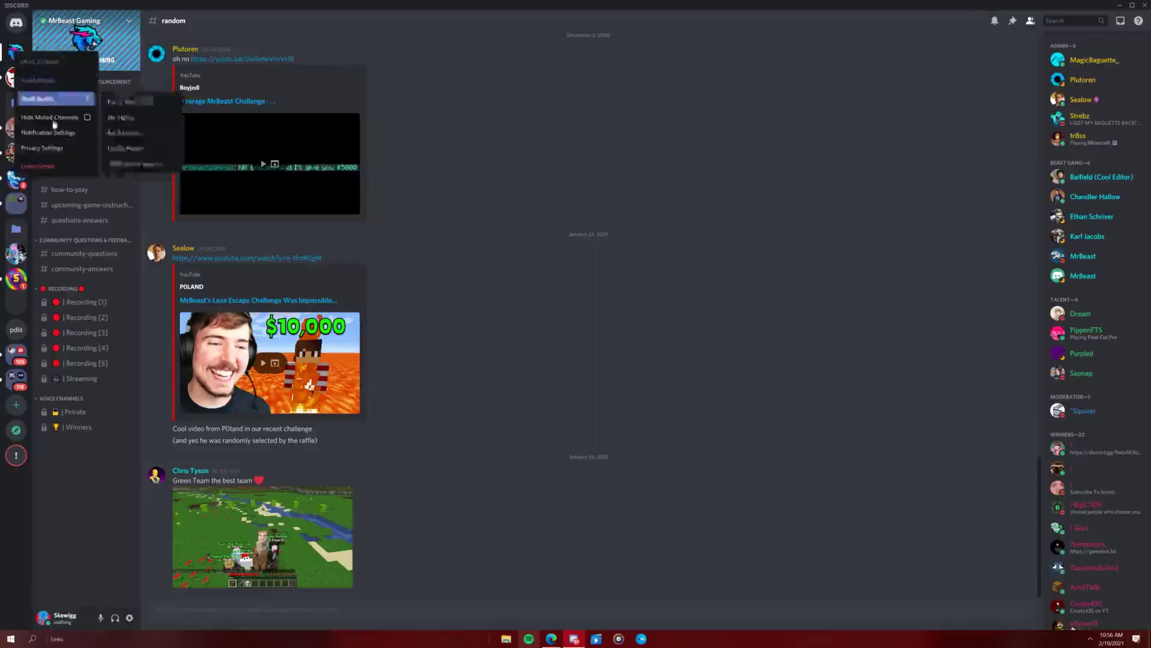
pyautogui.click(57, 166)
pyautogui.hotkey('alt', 'Tab')
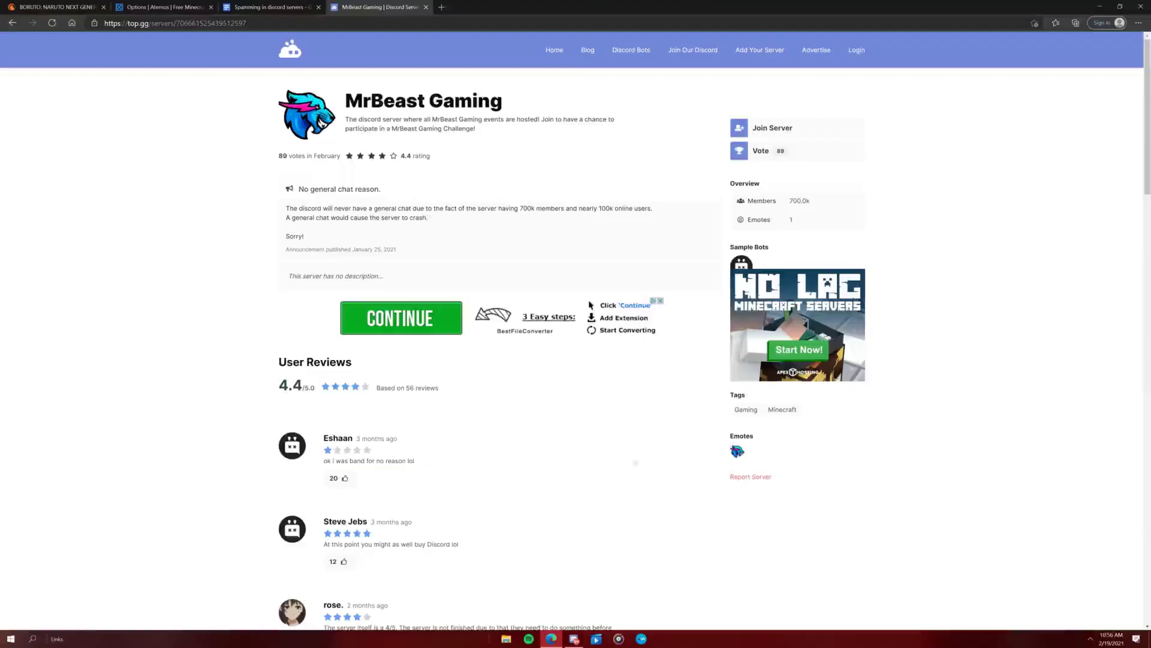
pyautogui.hotkey('alt', 'Left')
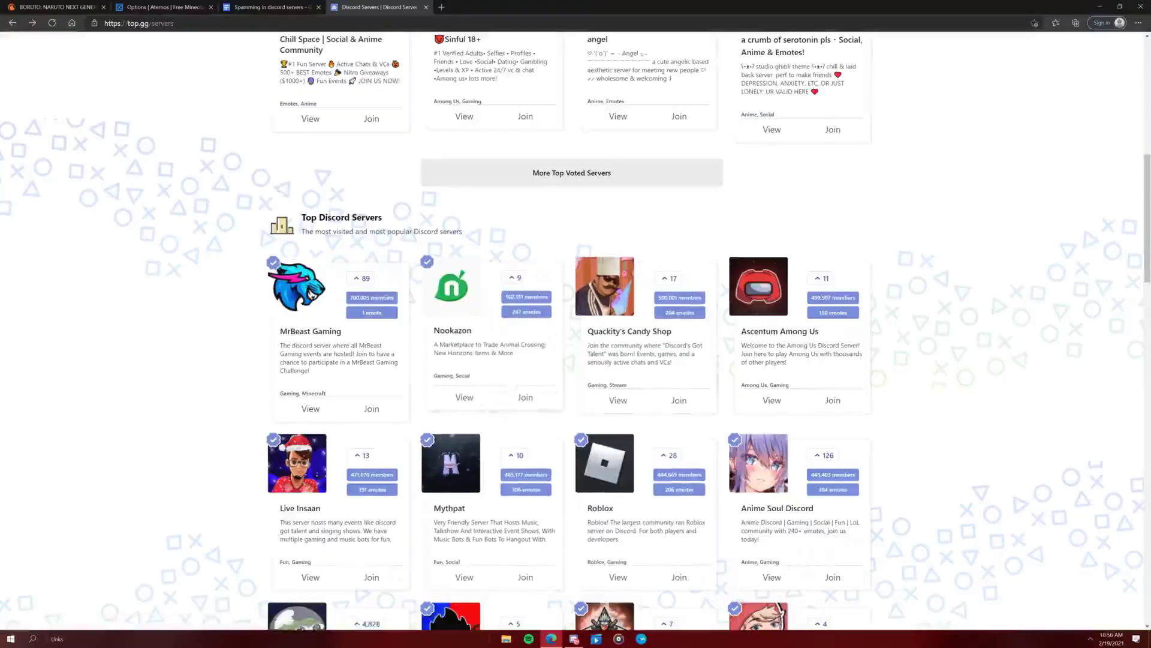
# - Try to join the Quackity's Candy Shop server from its top.gg page, and decline the invitation
pyautogui.rightClick(673, 355)
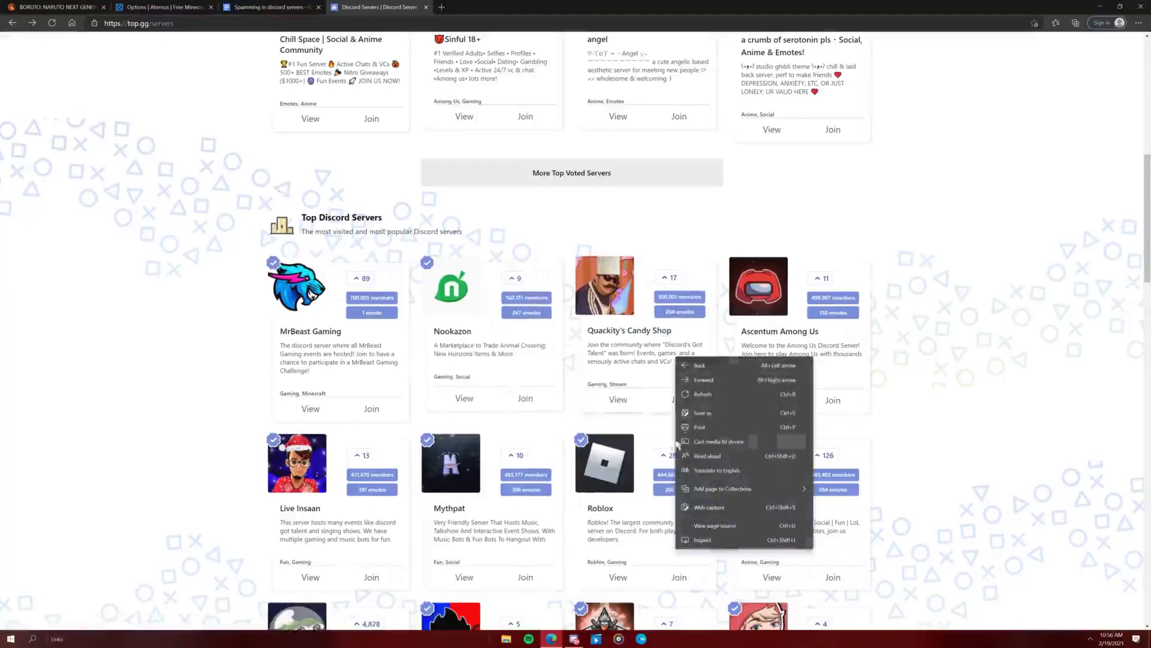
pyautogui.click(679, 399)
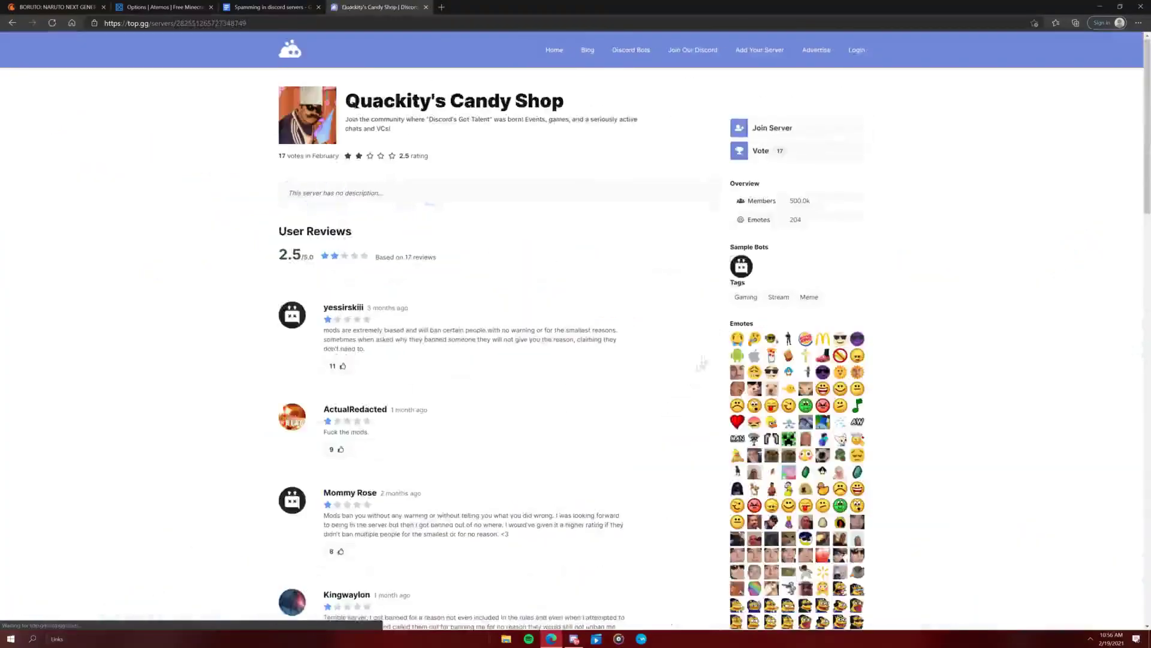
pyautogui.click(773, 129)
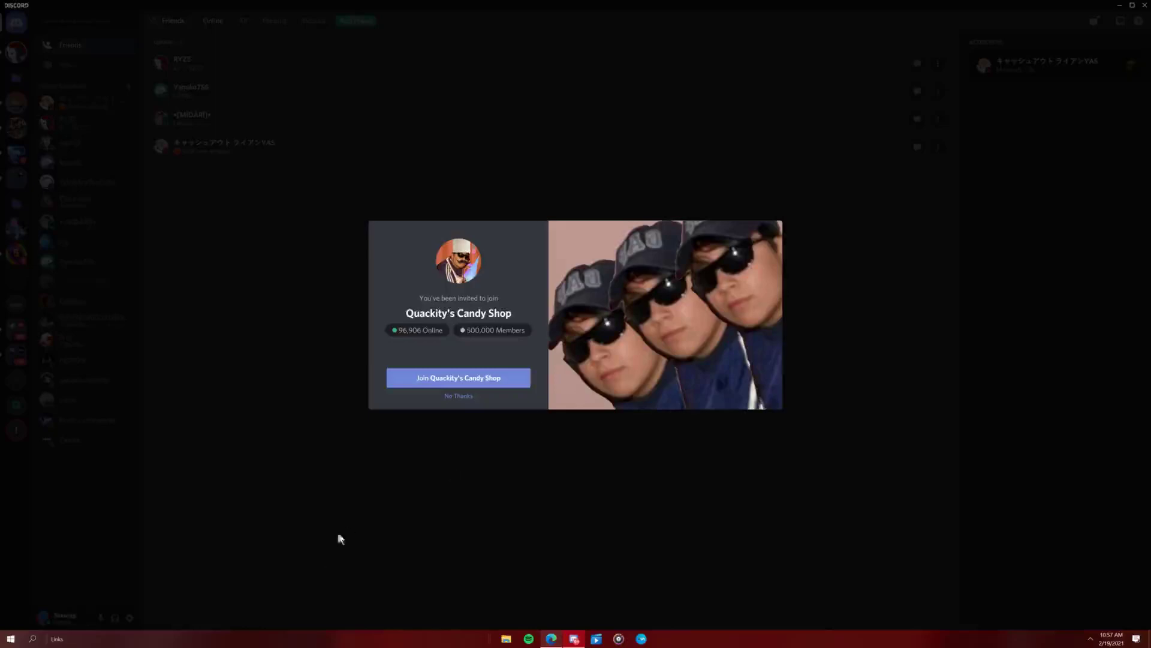
pyautogui.click(431, 388)
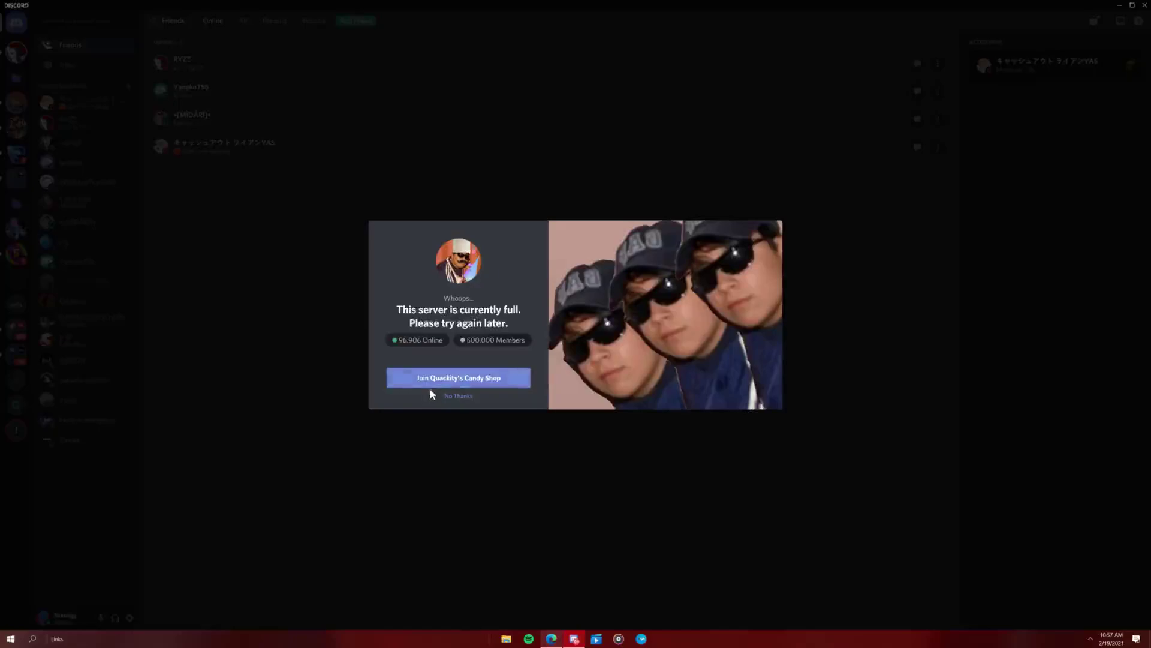
pyautogui.click(455, 379)
pyautogui.click(460, 399)
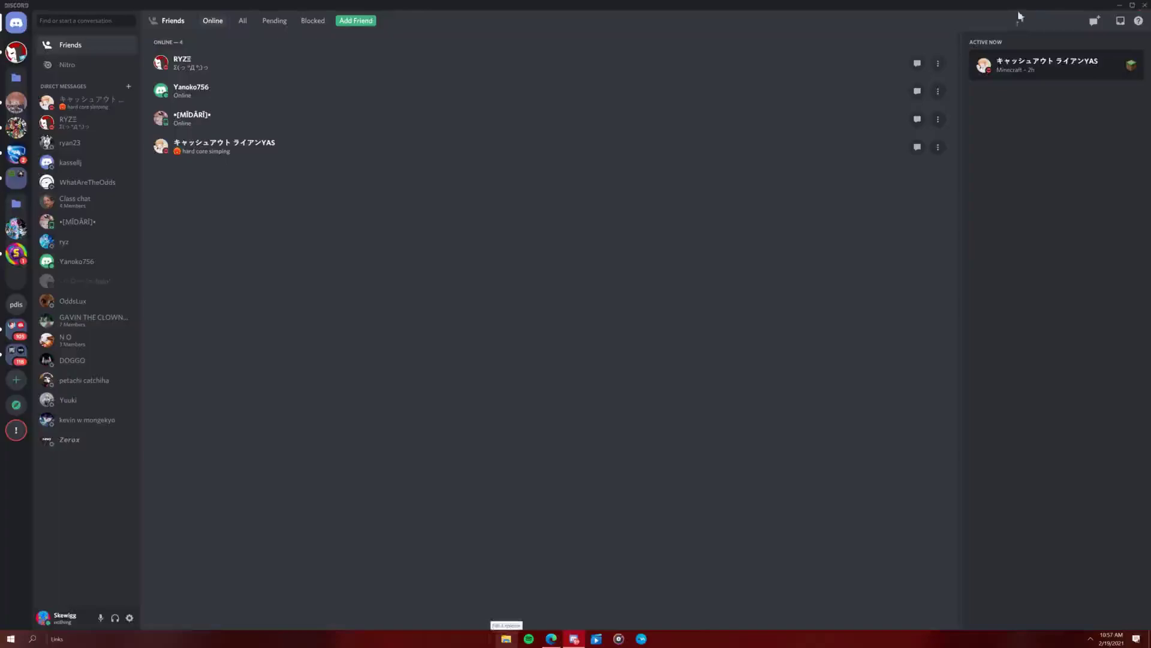
# - Close the leftover invite page in the browser, go back to the server list and join the Roblox server
pyautogui.click(551, 639)
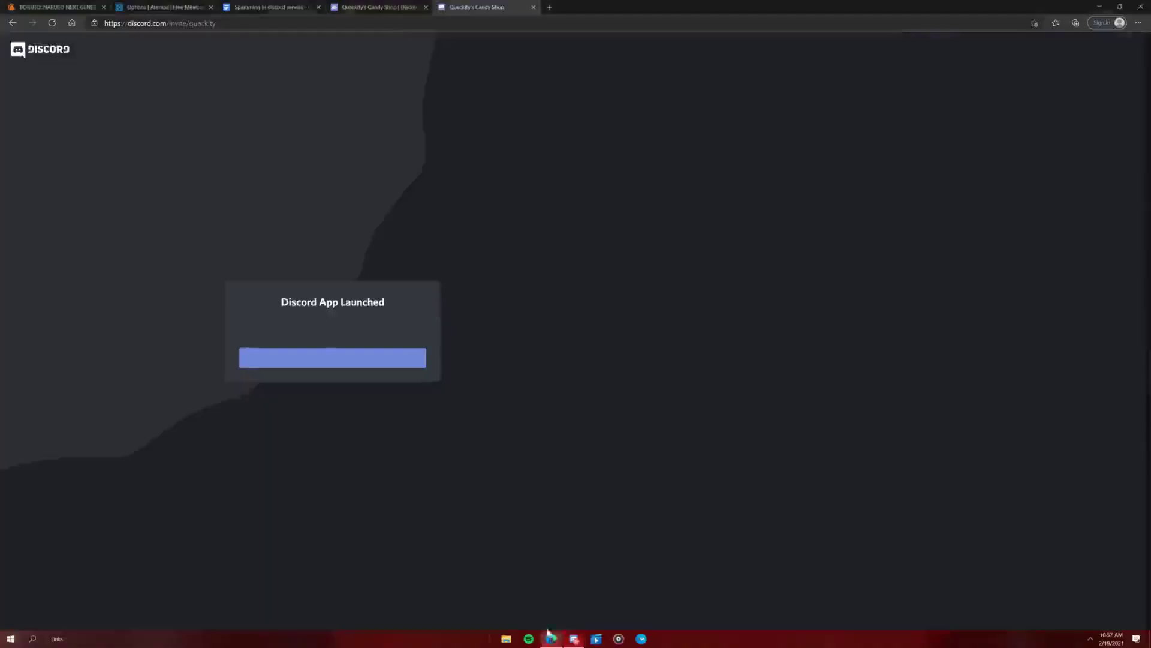
pyautogui.click(535, 10)
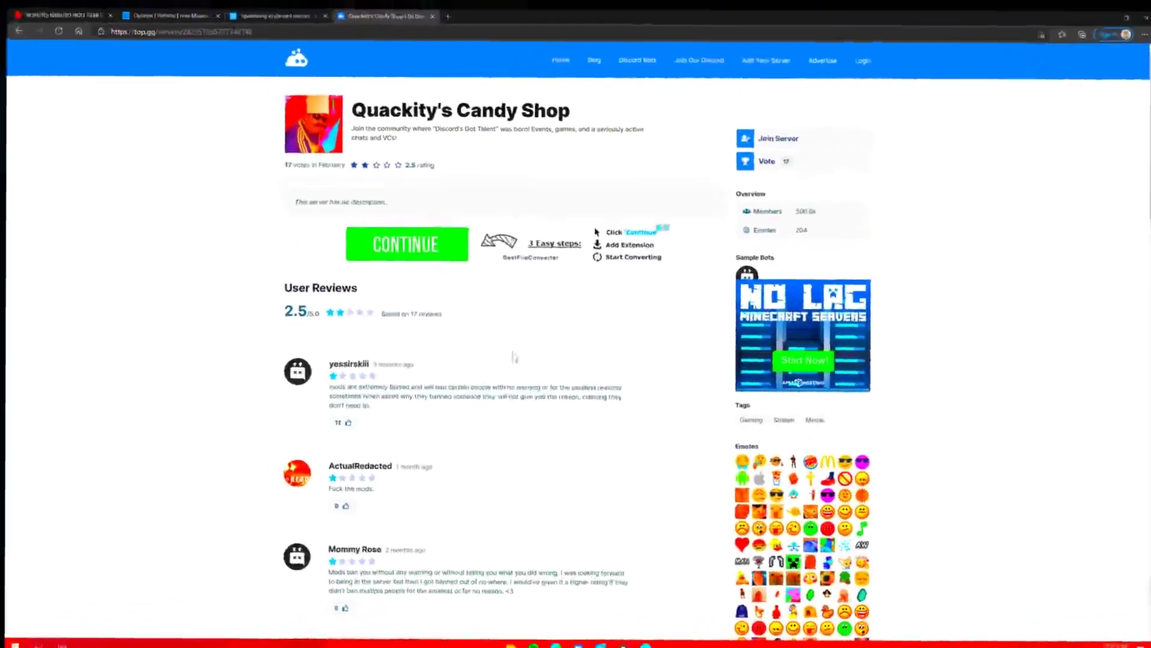
pyautogui.hotkey('alt', 'Left')
pyautogui.click(690, 398)
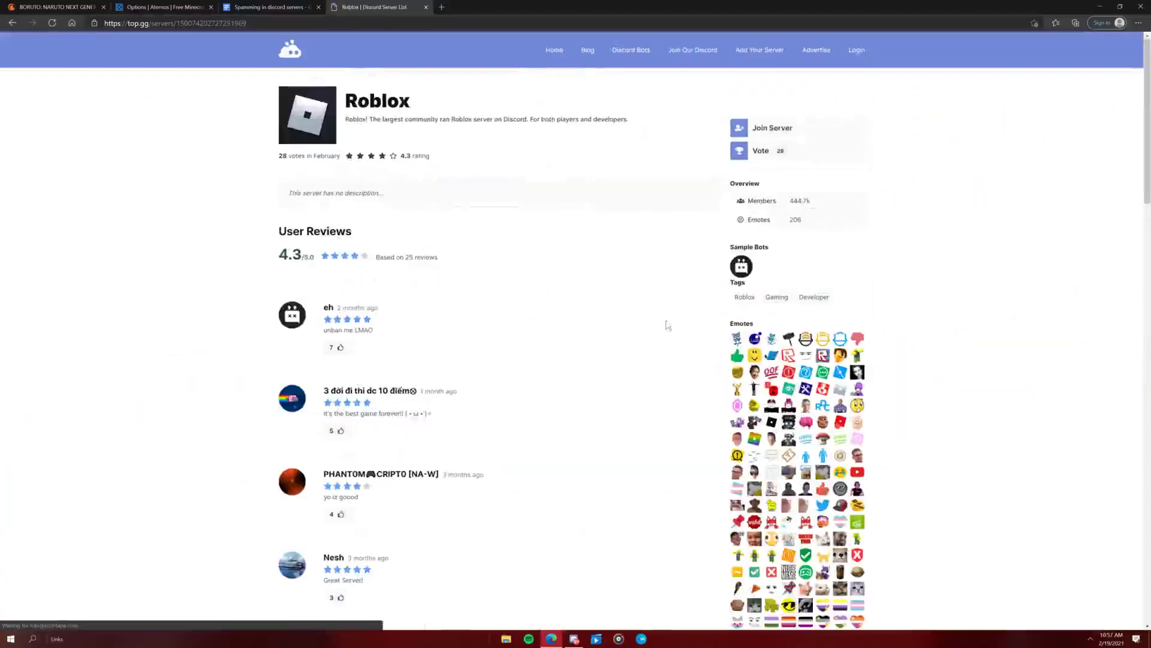
pyautogui.click(776, 126)
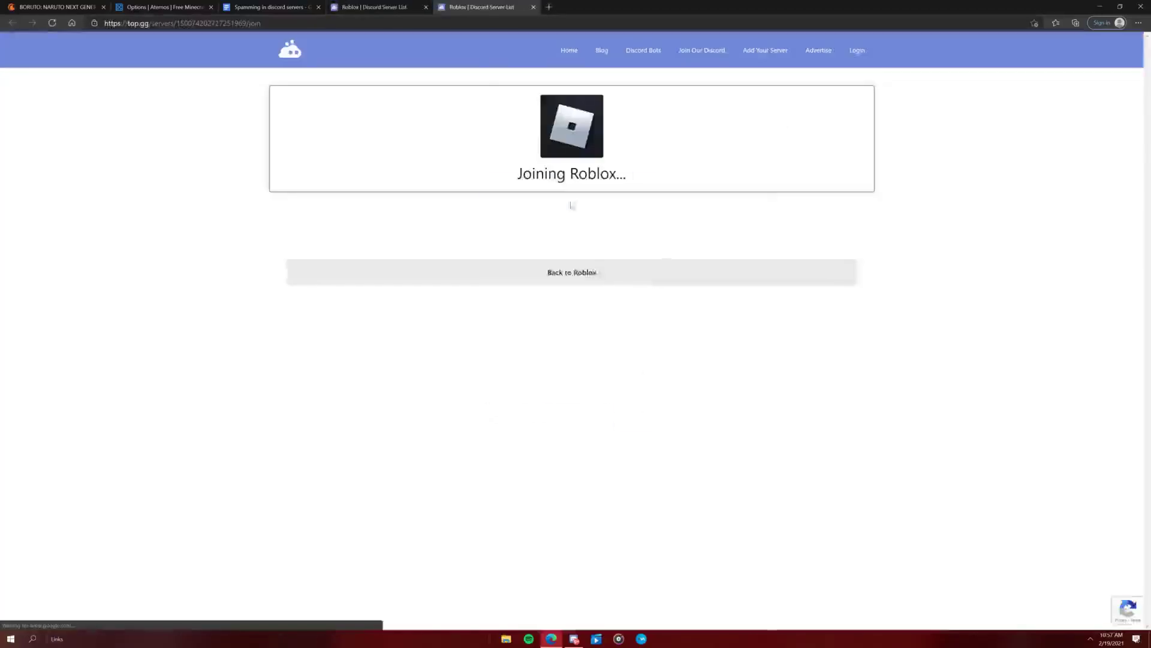
pyautogui.click(427, 385)
pyautogui.click(427, 386)
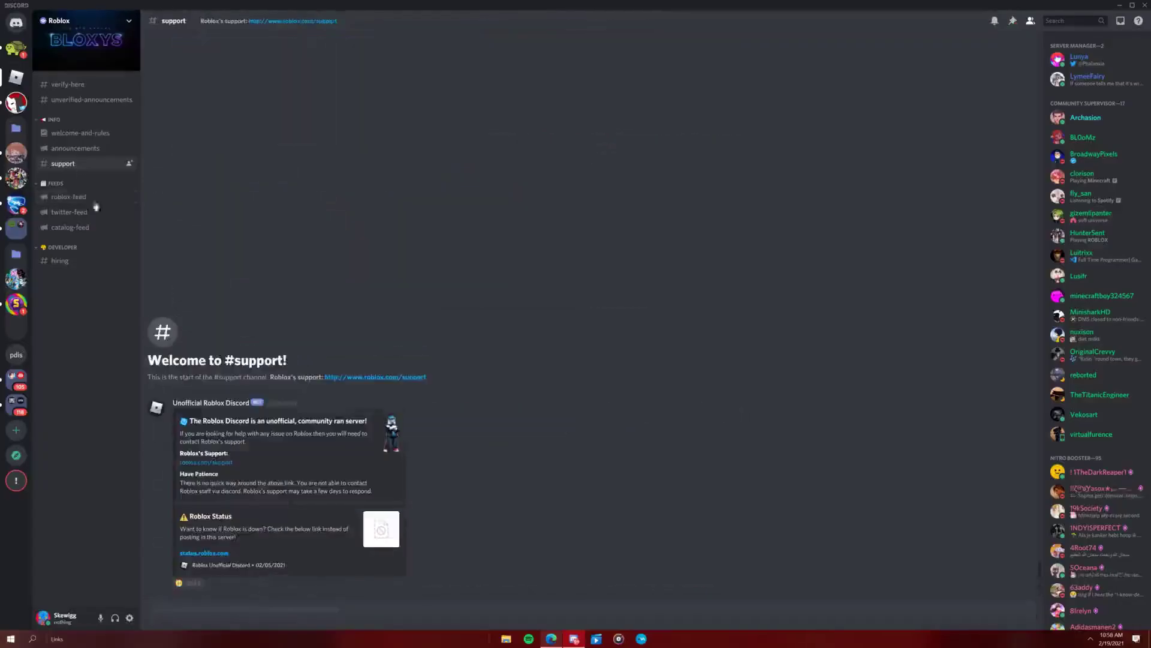
# - Examine the Roblox server's announcements, welcome-and-rules and verify-here channels, and read and close the Carl-bot direct message
pyautogui.click(64, 147)
pyautogui.click(63, 135)
pyautogui.click(61, 85)
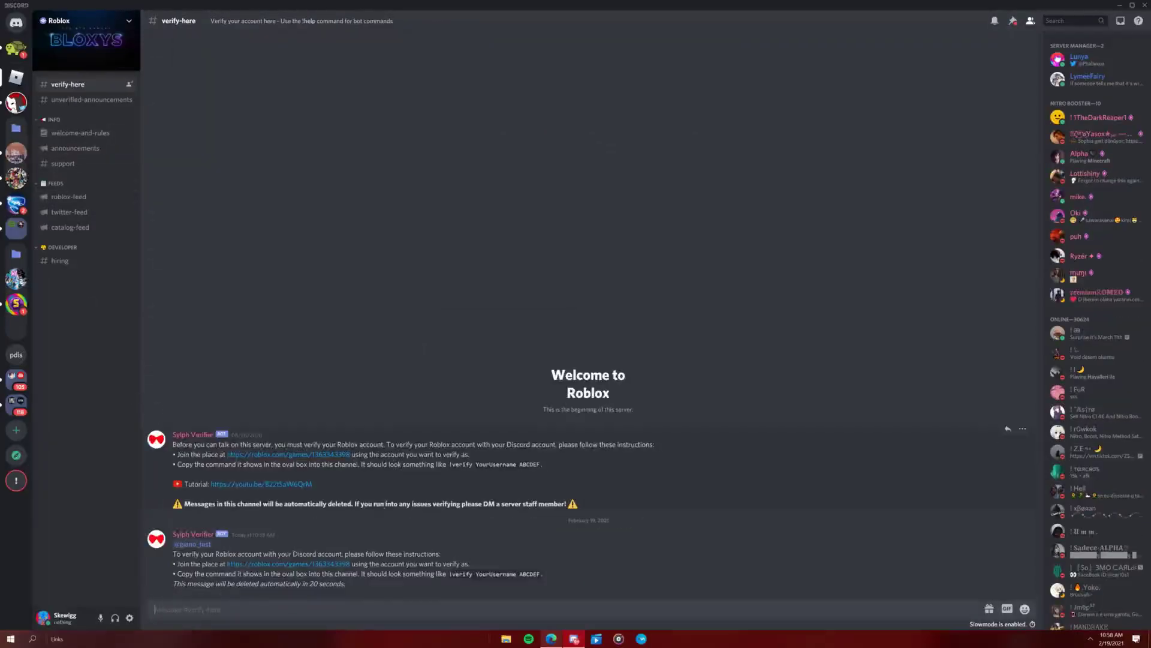
pyautogui.click(16, 48)
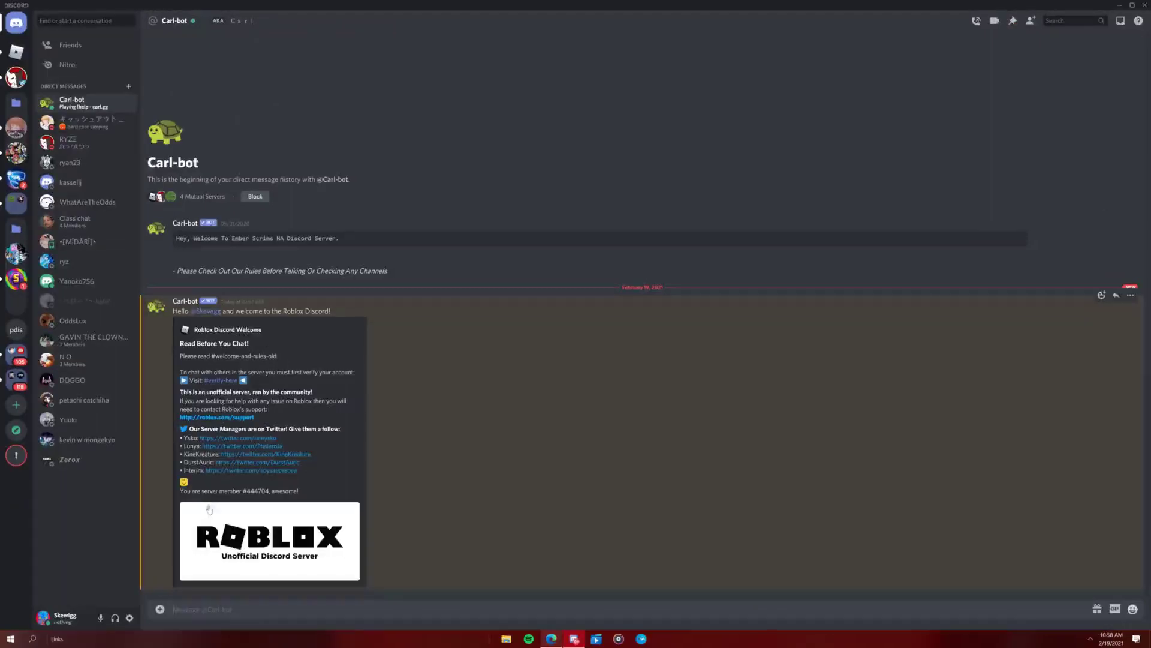
pyautogui.click(130, 106)
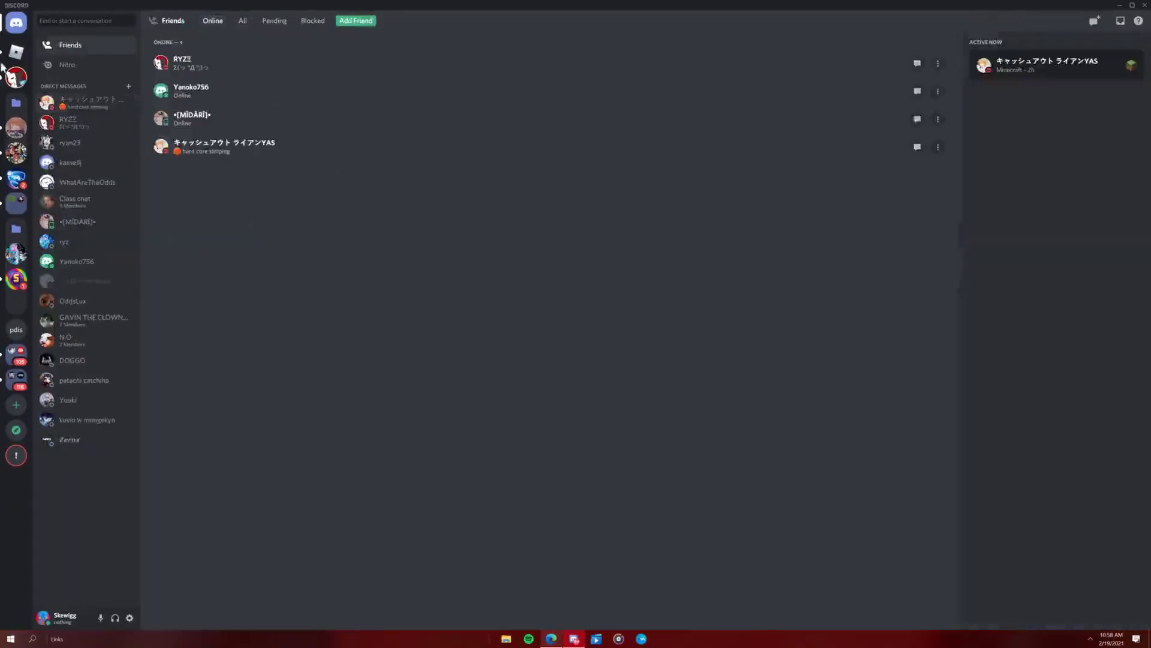
# - Return to the Roblox server and leave it, confirming the departure
pyautogui.click(16, 52)
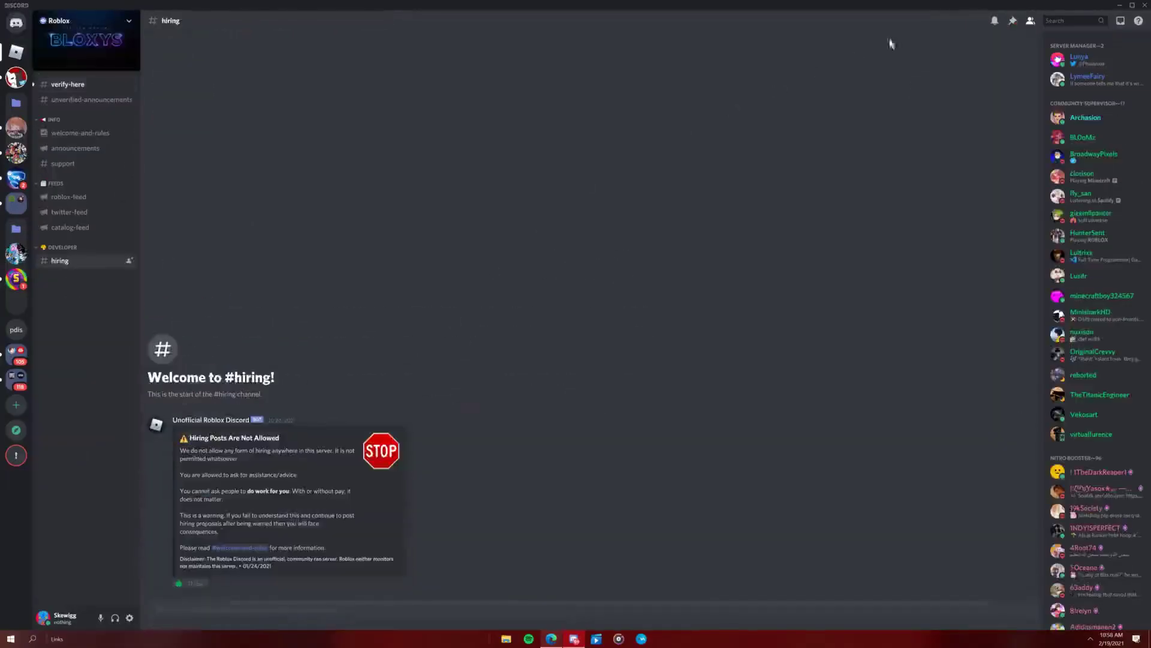
pyautogui.click(54, 26)
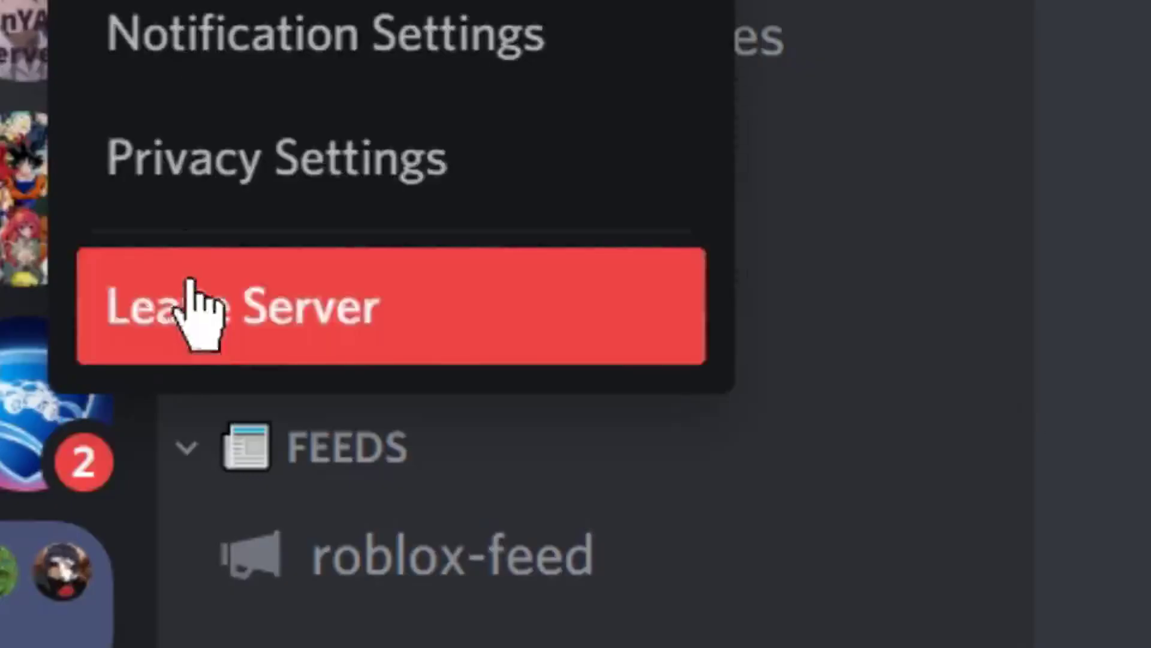
pyautogui.click(198, 306)
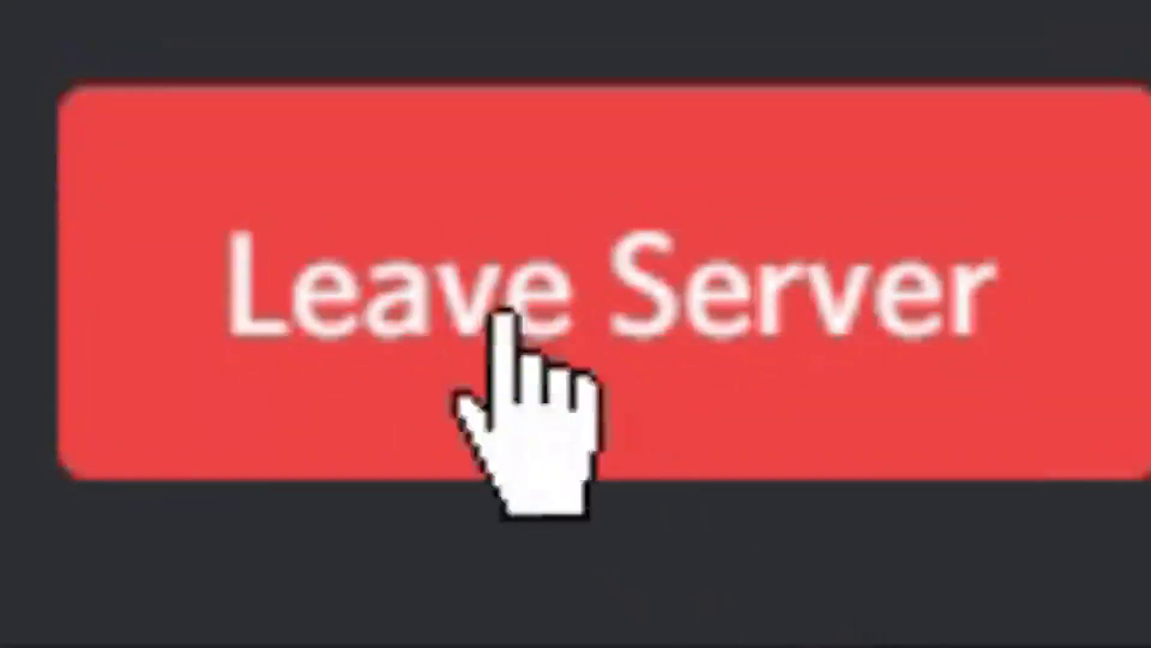
pyautogui.click(514, 384)
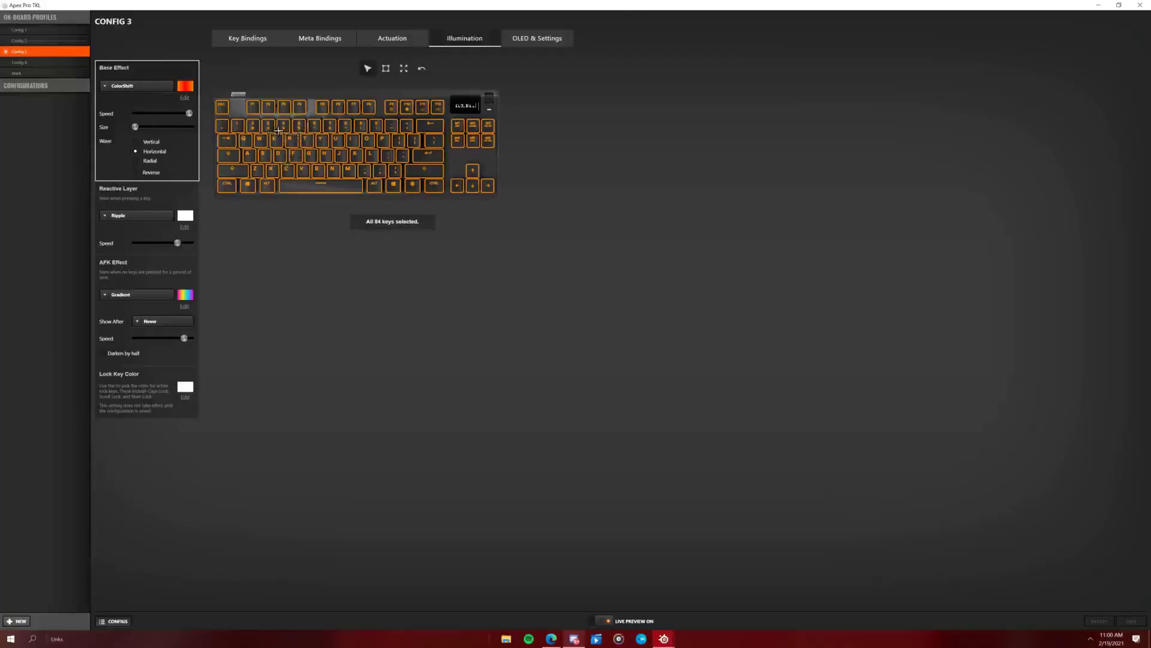
pyautogui.click(241, 129)
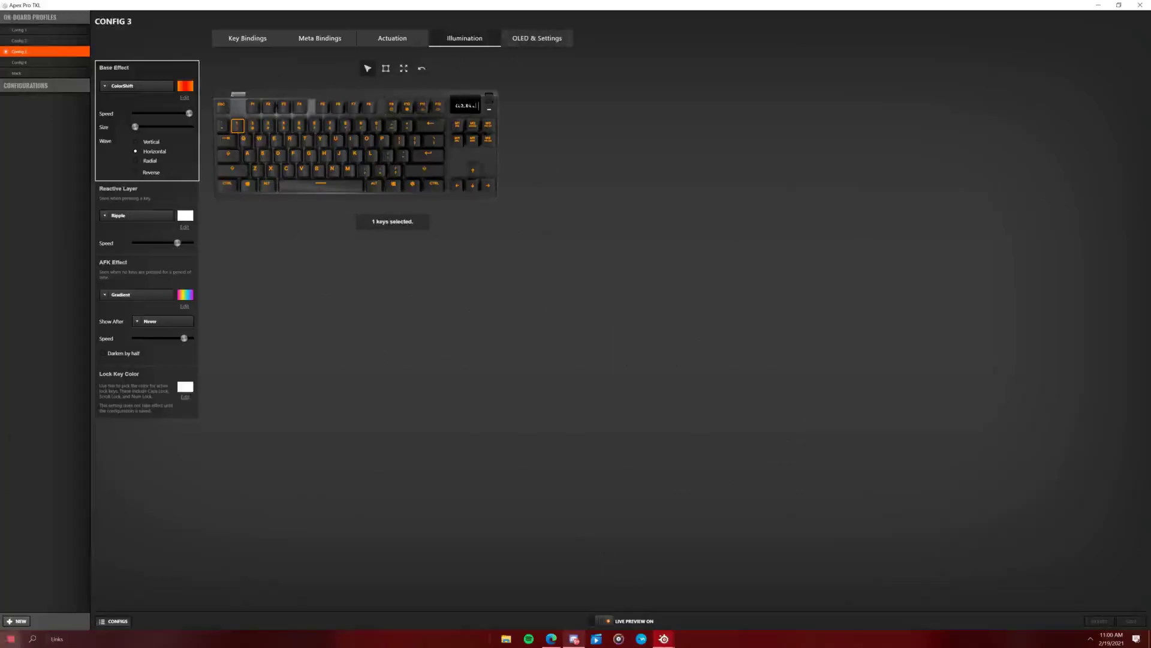
pyautogui.click(9, 620)
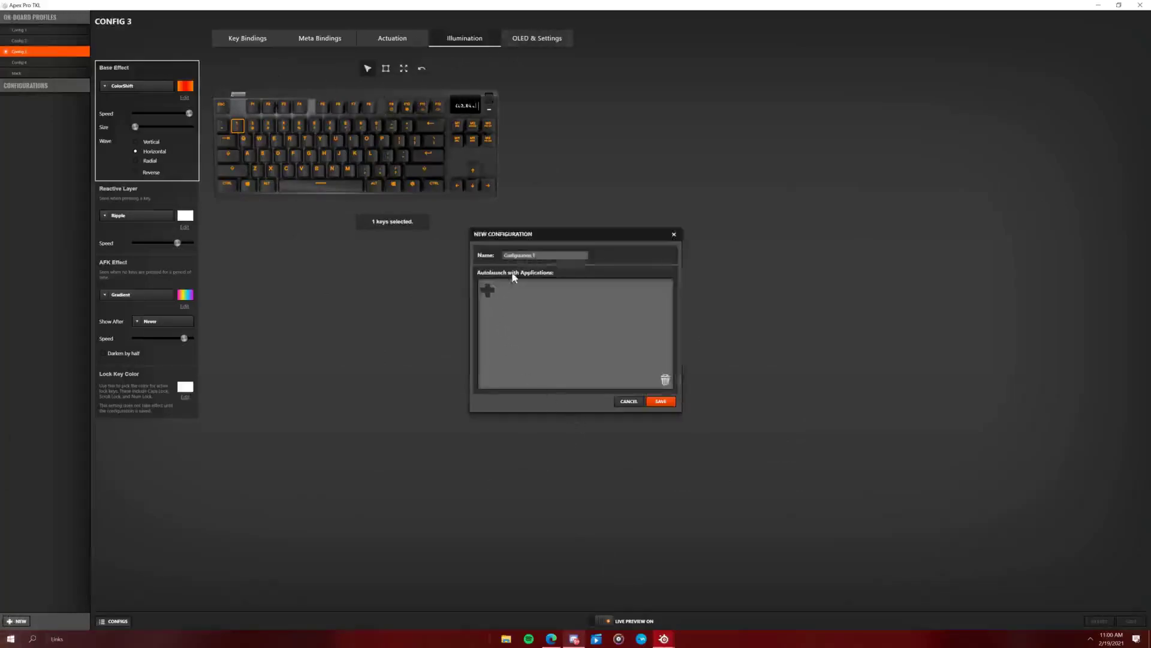
pyautogui.click(625, 403)
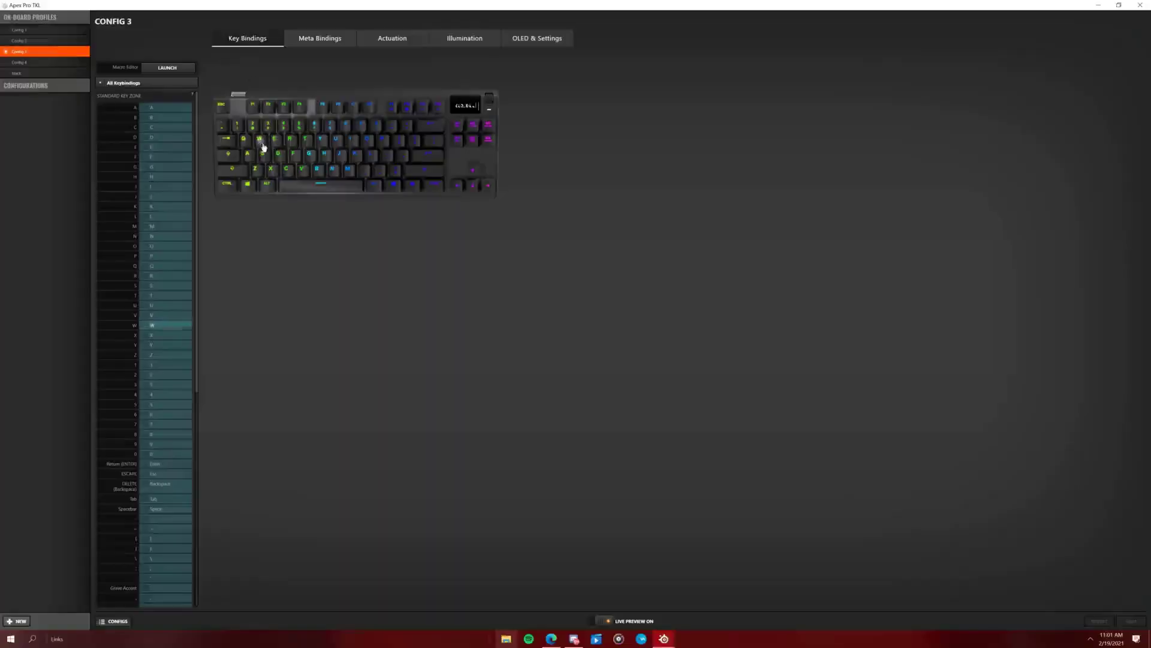
pyautogui.click(264, 147)
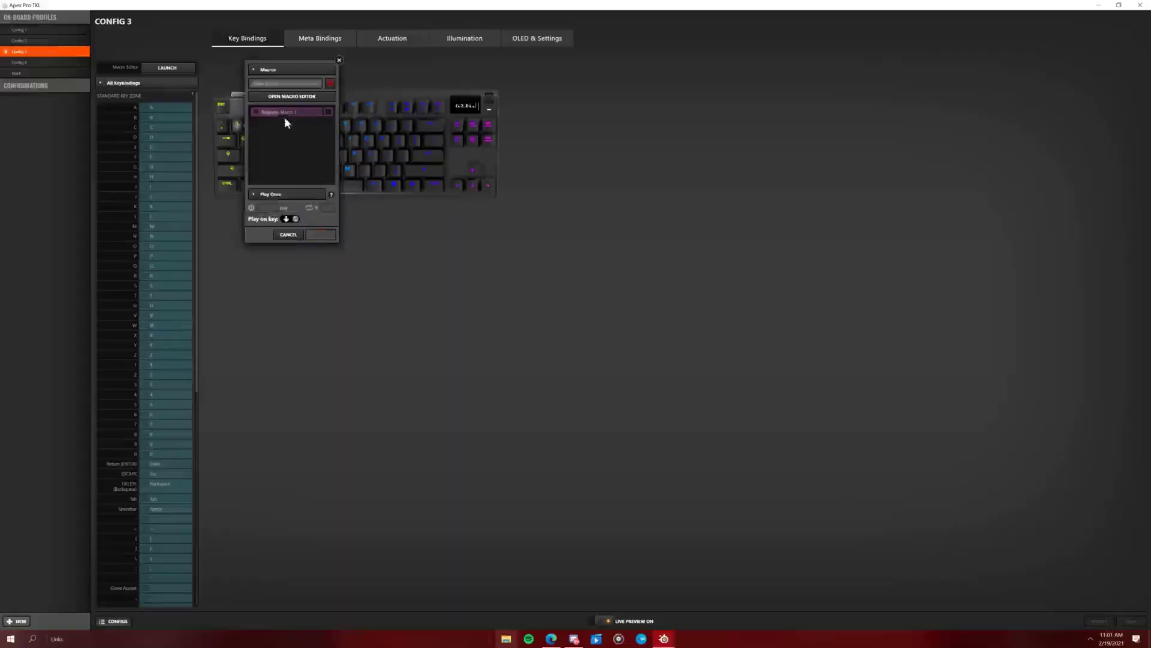
pyautogui.click(281, 194)
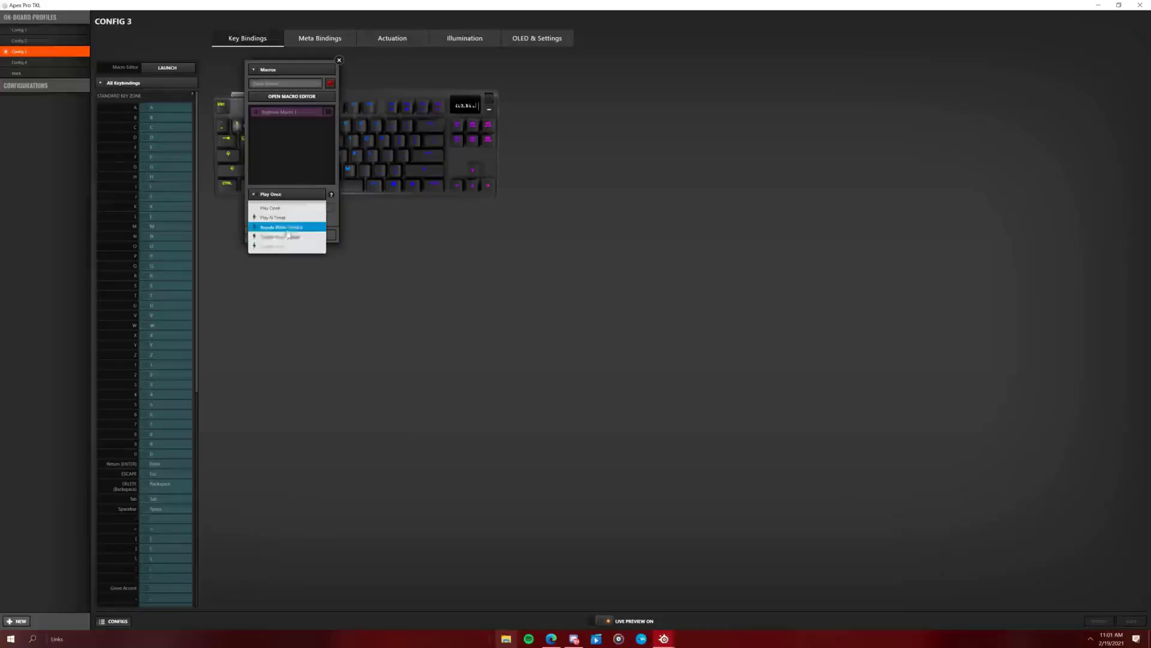
pyautogui.click(282, 226)
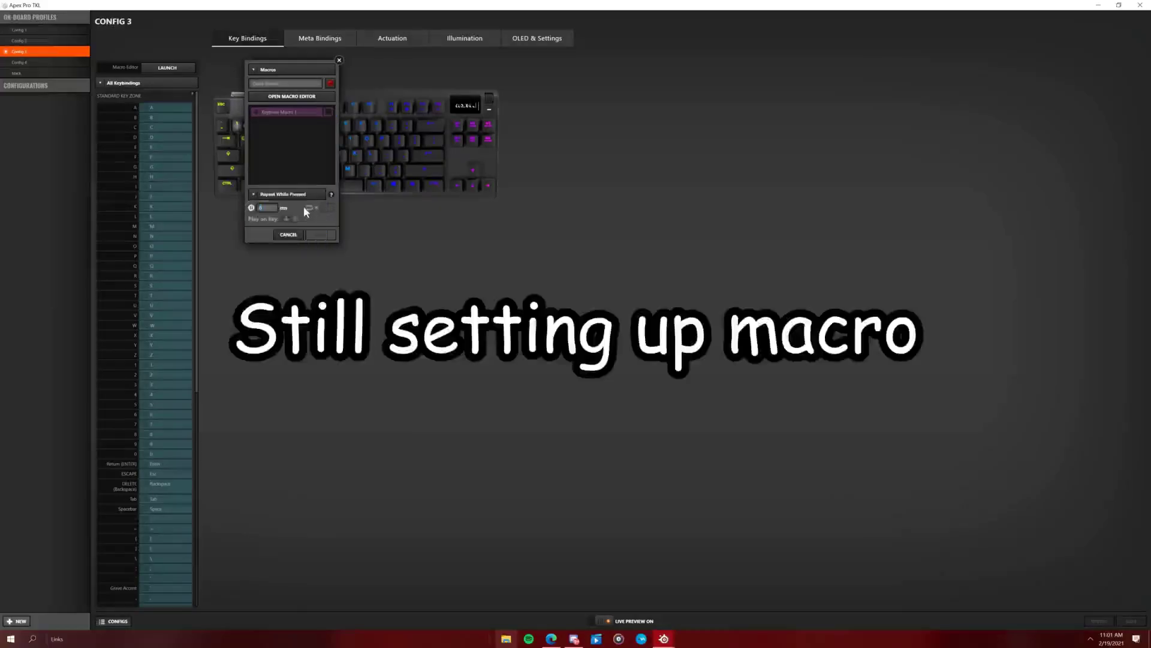
pyautogui.click(465, 247)
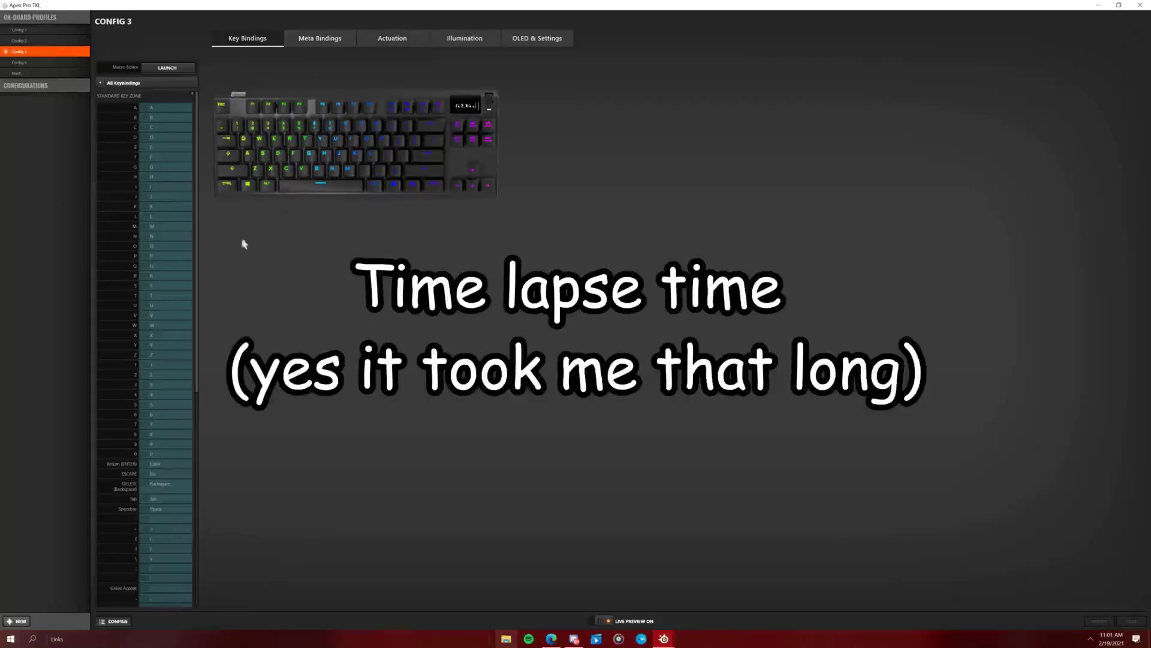
pyautogui.click(233, 124)
pyautogui.click(314, 235)
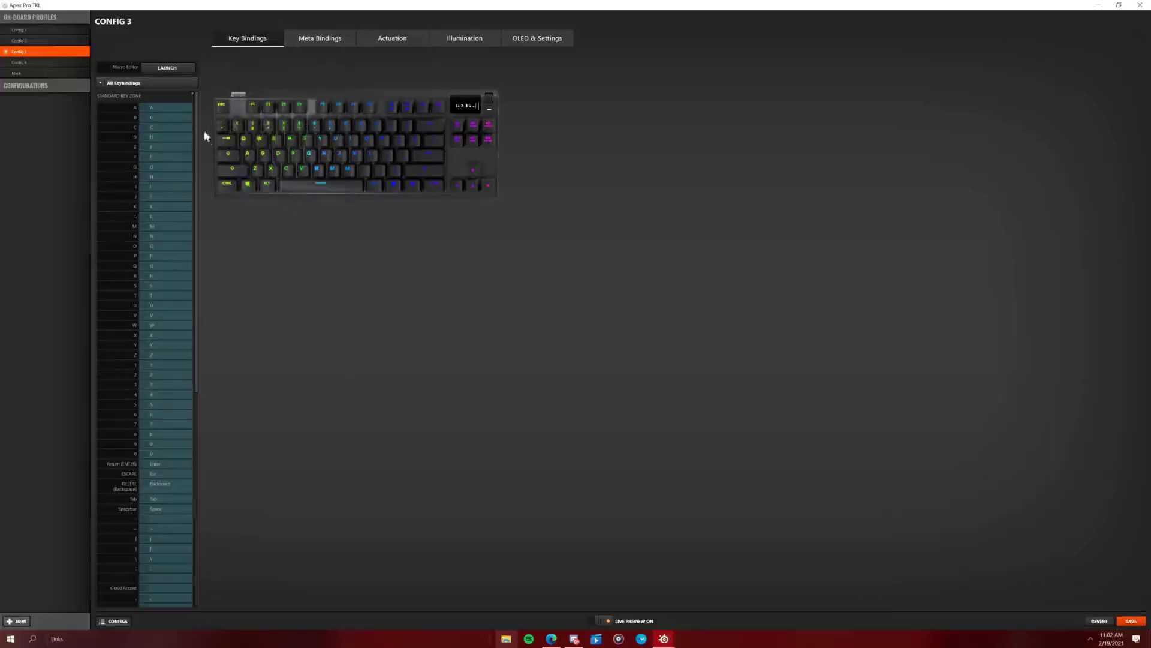
# - Launch the Macro Editor, create a new keypress macro and delete Keypress Macro 1
pyautogui.click(169, 68)
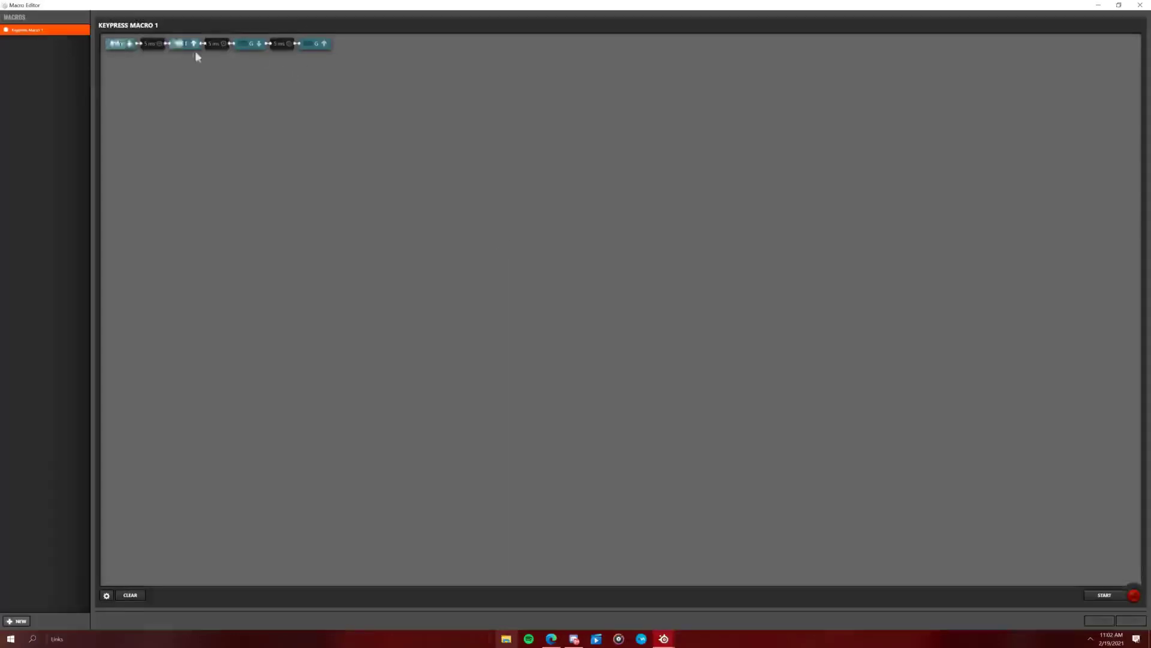
pyautogui.click(21, 622)
pyautogui.click(24, 592)
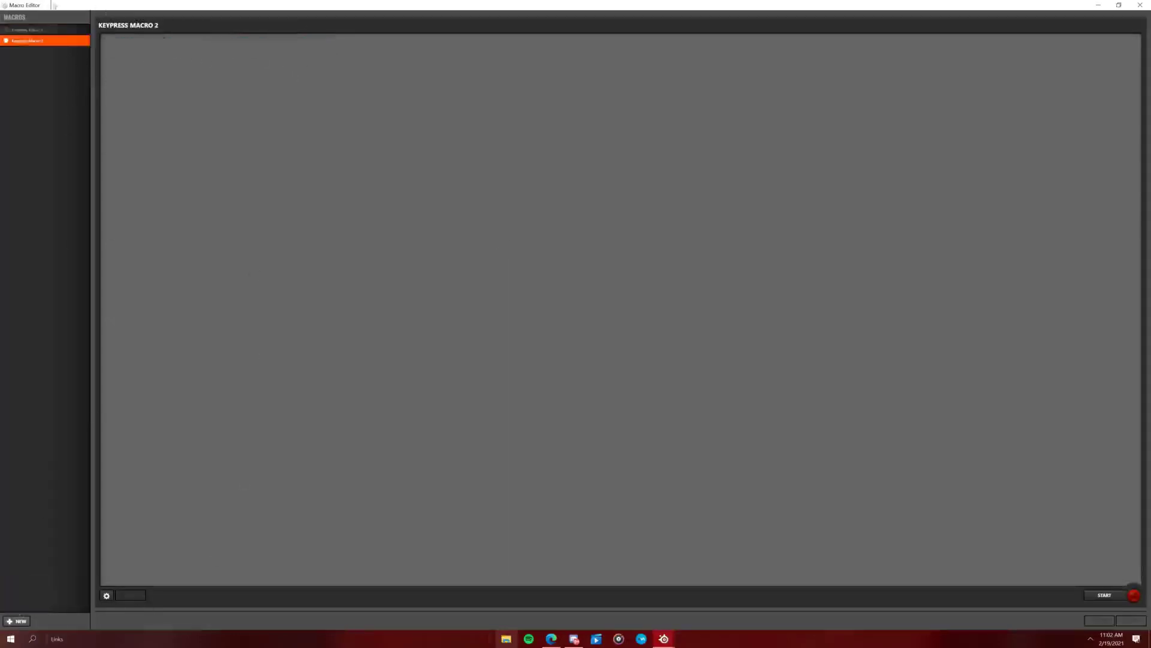
pyautogui.click(72, 33)
pyautogui.click(632, 335)
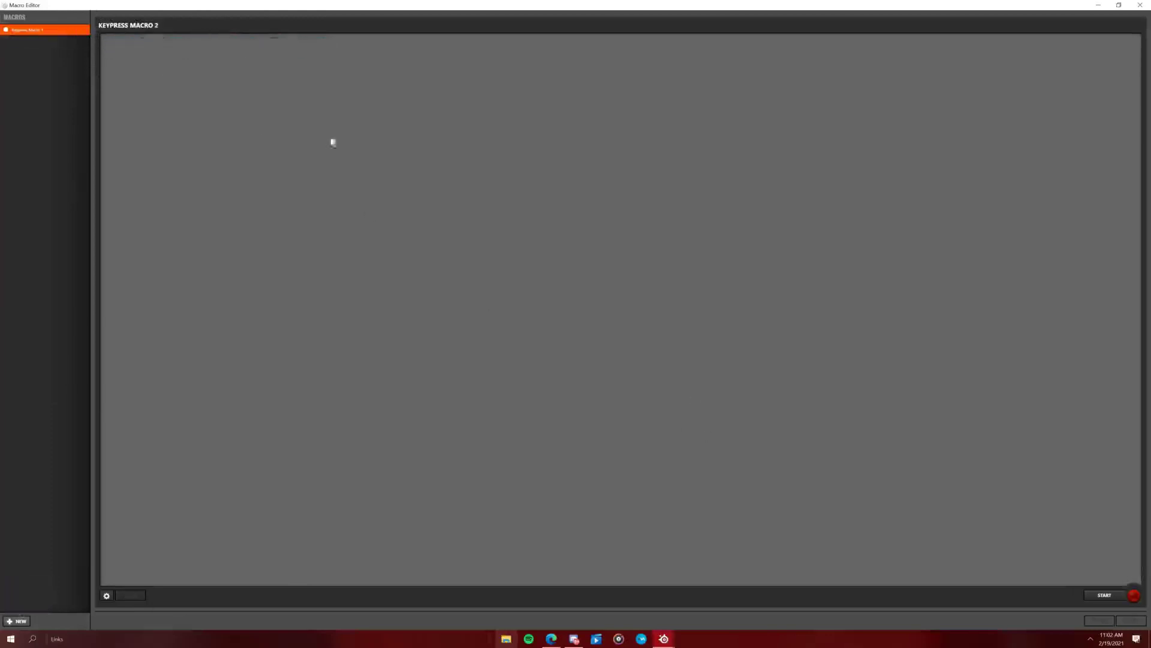
pyautogui.click(1107, 594)
pyautogui.hotkey('ctrl', 'v')
pyautogui.hotkey('ctrl', 'space')
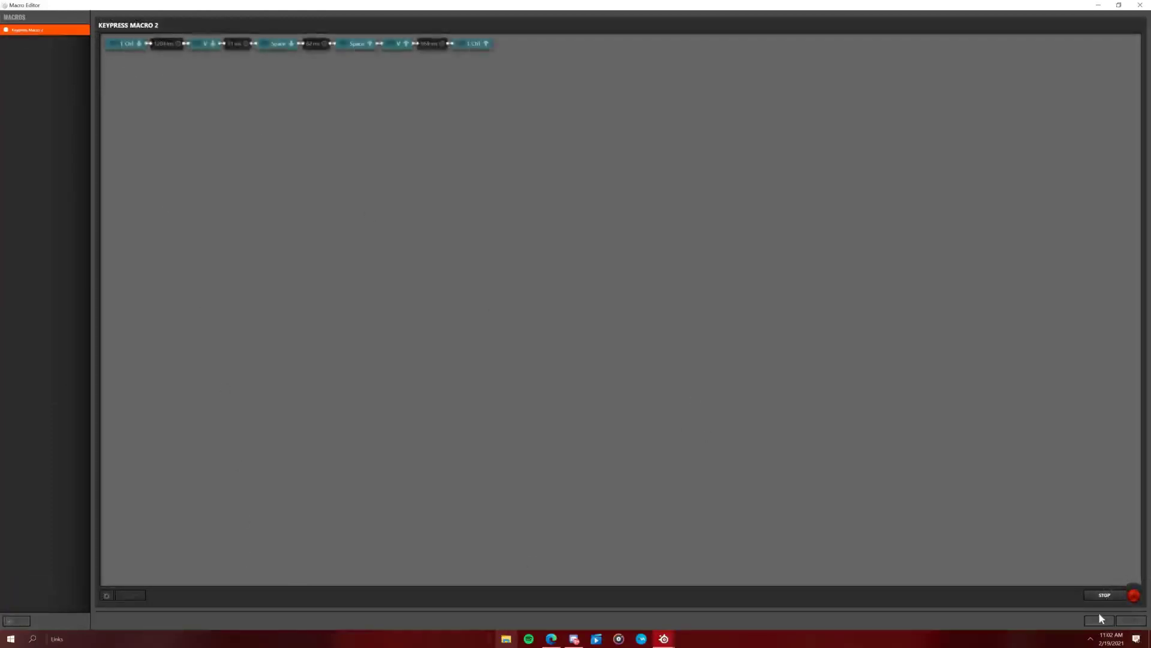
pyautogui.click(1097, 594)
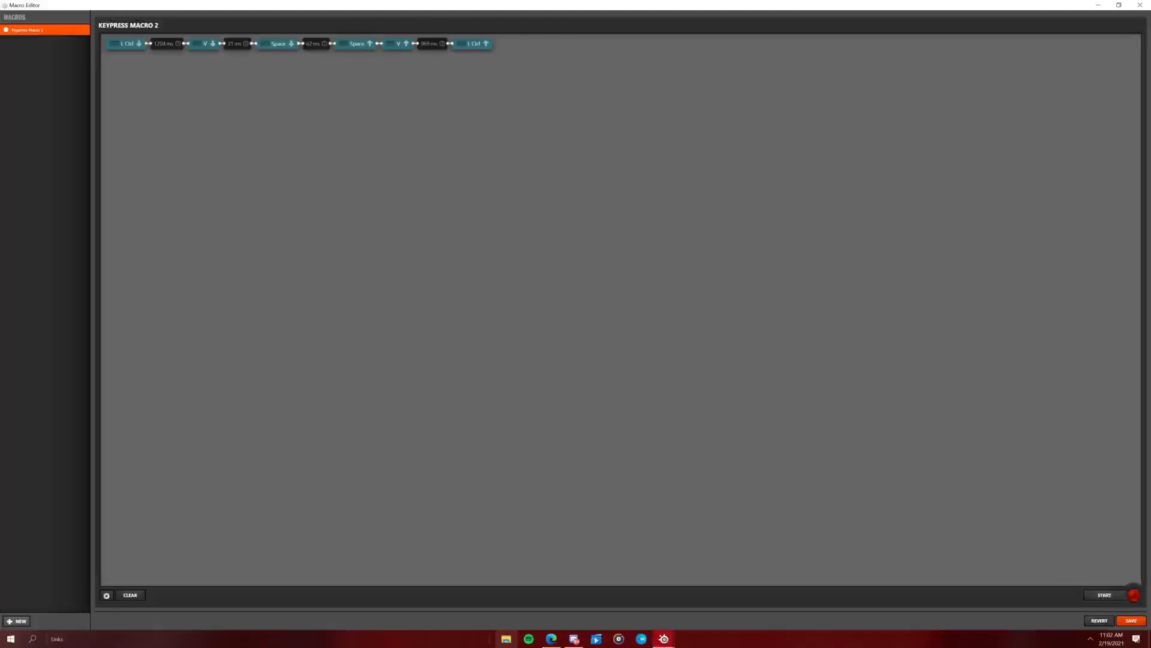
pyautogui.click(130, 596)
# - Record Ctrl+V followed by Enter as the key sequence of Keypress Macro 2
pyautogui.click(1098, 594)
pyautogui.hotkey('ctrl', 'v')
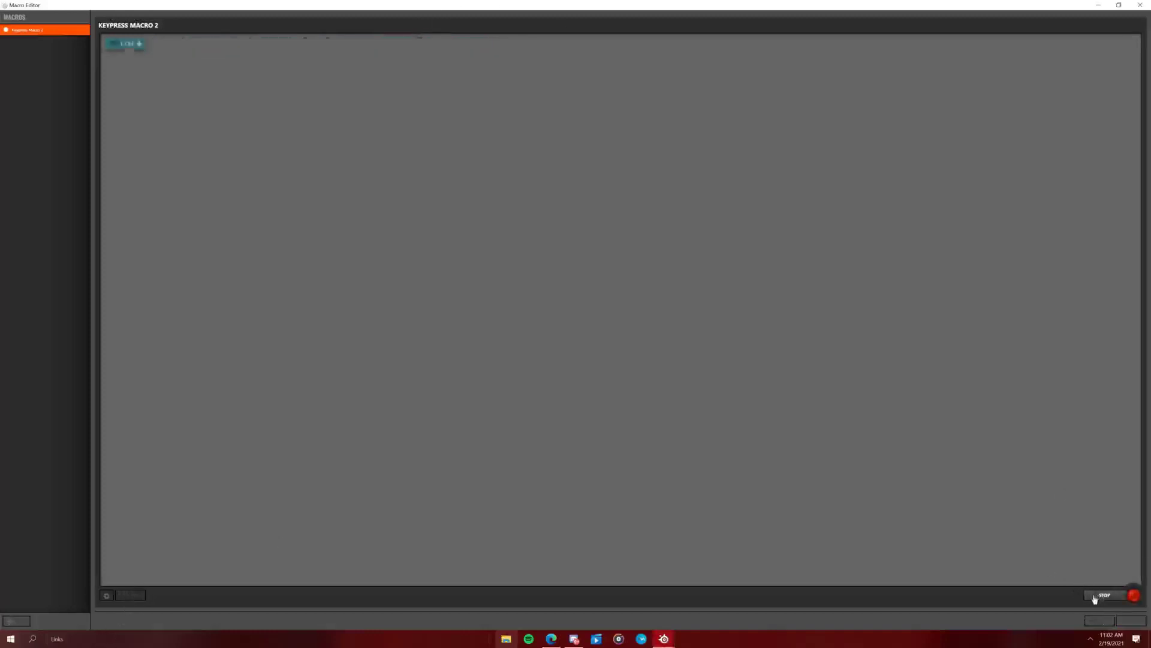
pyautogui.press('Return')
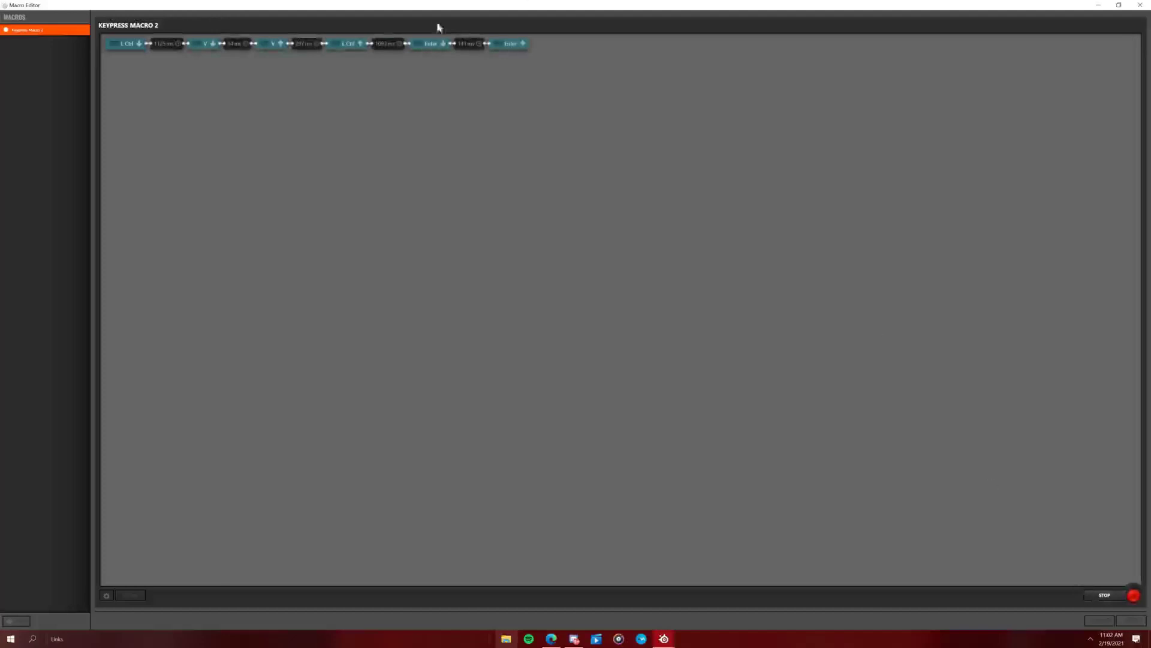
pyautogui.click(1101, 596)
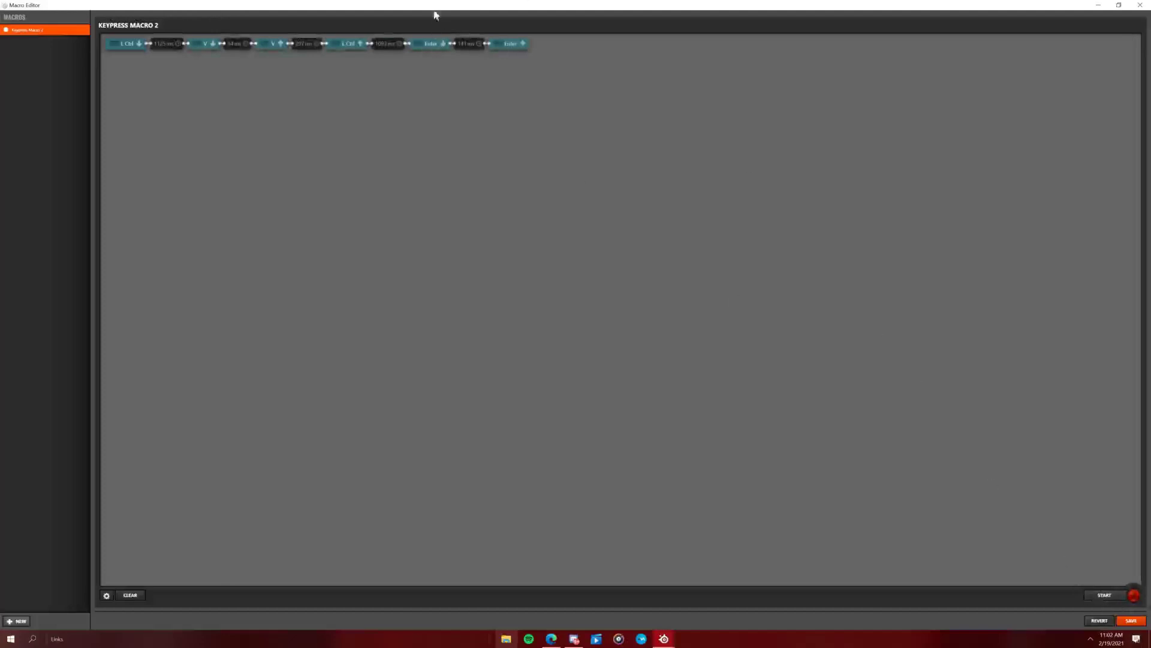
# - Set all five delays between the key events of Keypress Macro 2 to 0 ms and save the macro
pyautogui.click(464, 45)
pyautogui.write('0')
pyautogui.click(379, 45)
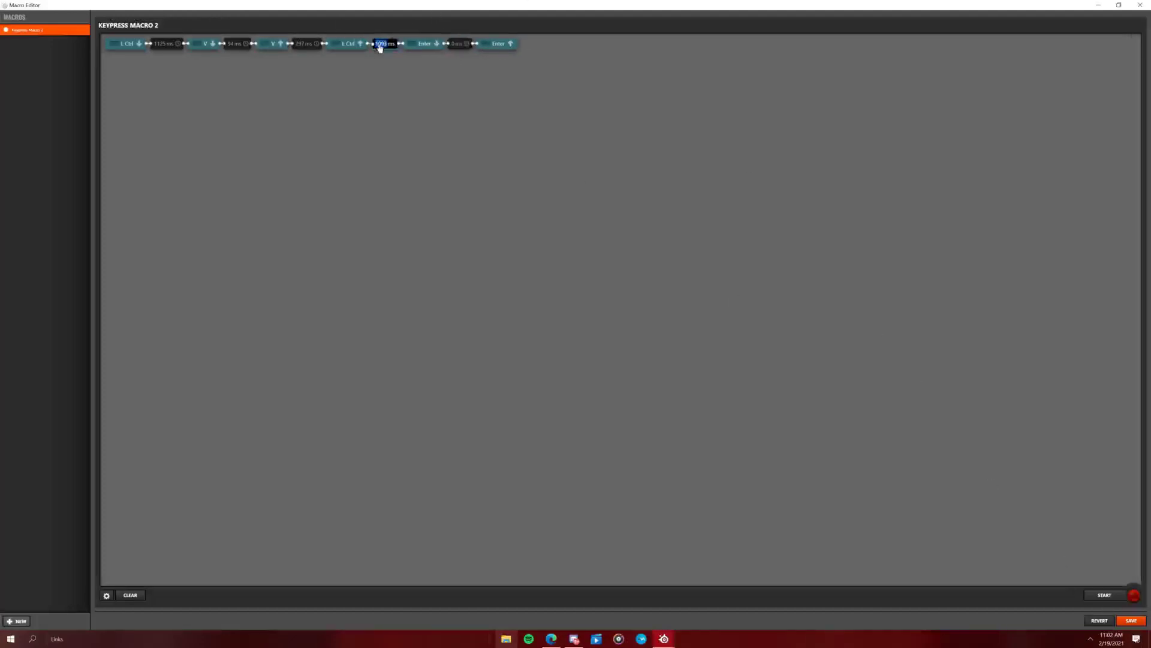
pyautogui.write('0')
pyautogui.click(300, 44)
pyautogui.write('0')
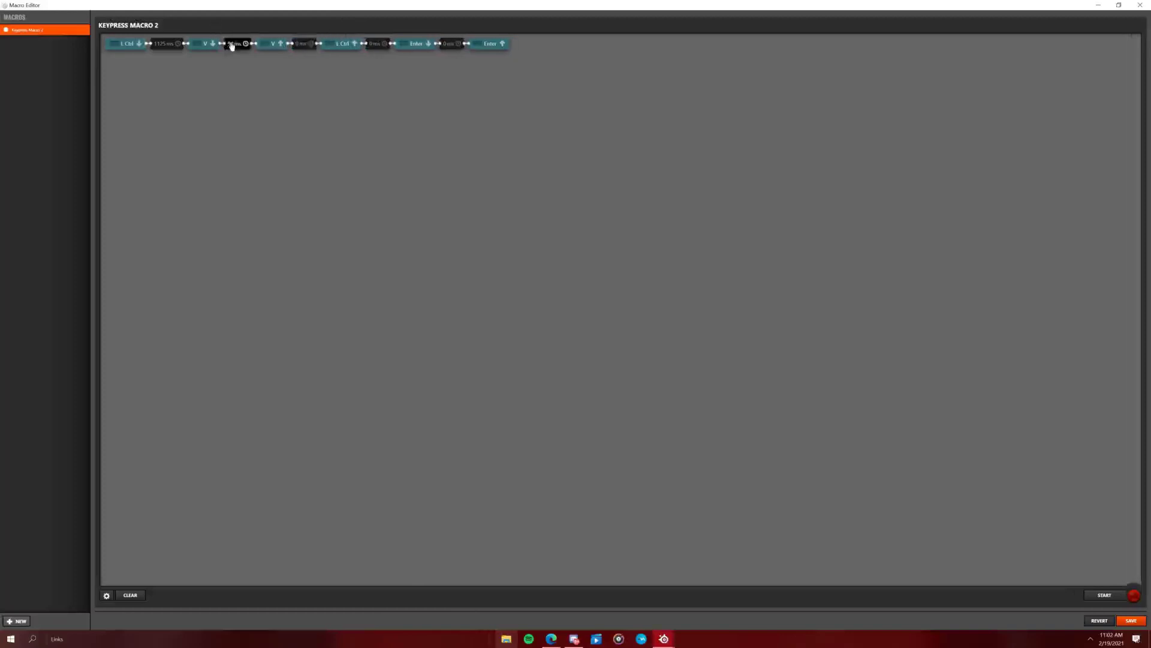
pyautogui.click(232, 44)
pyautogui.write('0')
pyautogui.click(159, 44)
pyautogui.write('0')
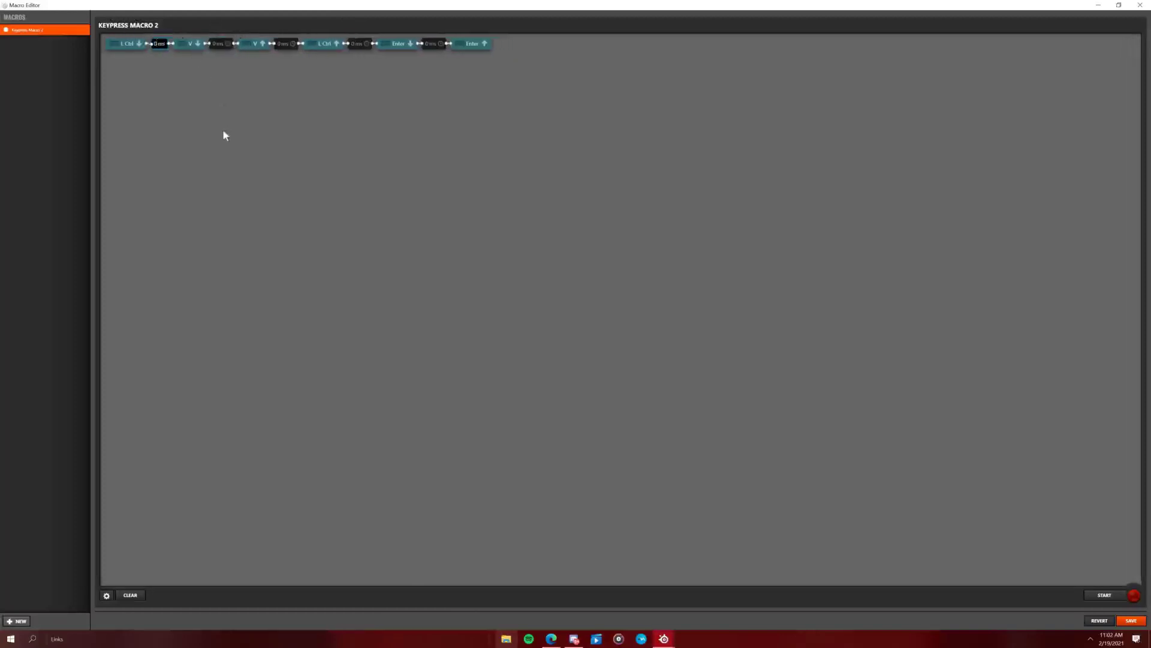
pyautogui.click(1132, 620)
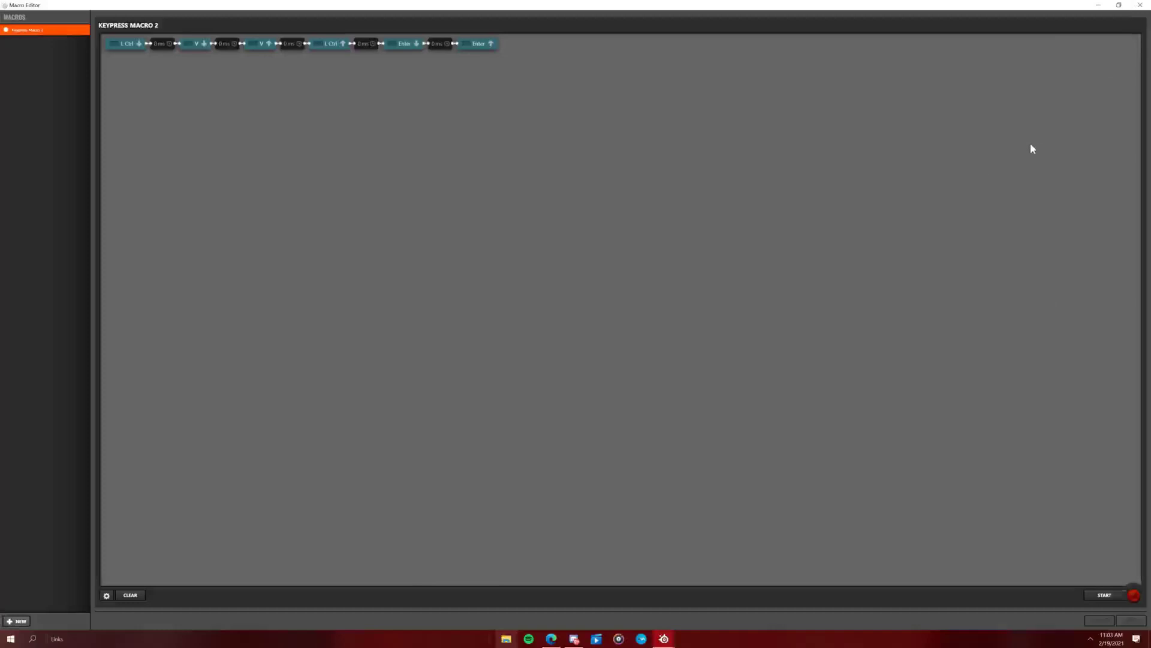
# - Return to Config 3, bind Keypress Macro 2 to the 1 key with Repeat While Pressed playback, and save the configuration
pyautogui.click(1099, 4)
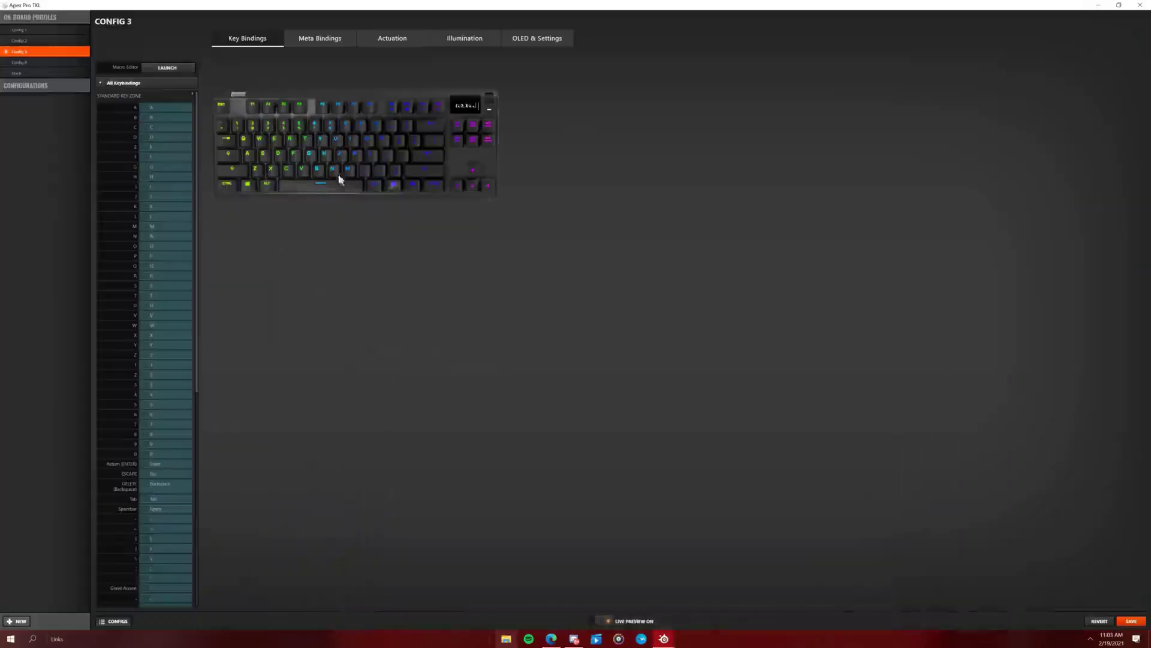
pyautogui.click(237, 124)
pyautogui.click(267, 70)
pyautogui.click(264, 109)
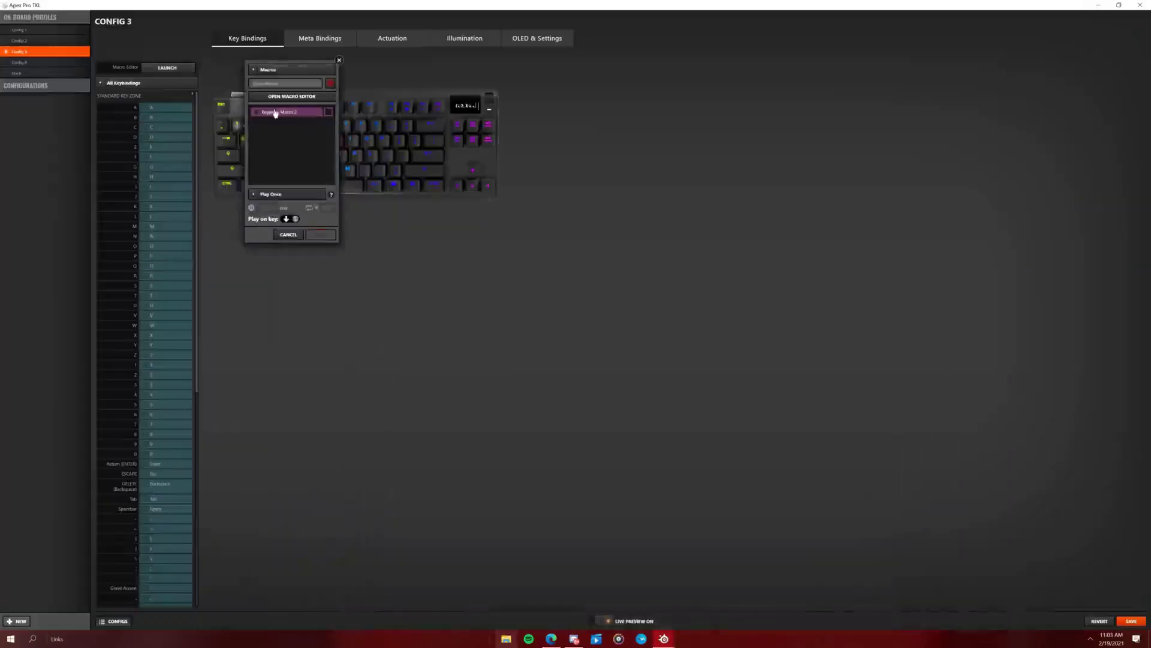
pyautogui.click(299, 119)
pyautogui.click(273, 195)
pyautogui.click(277, 216)
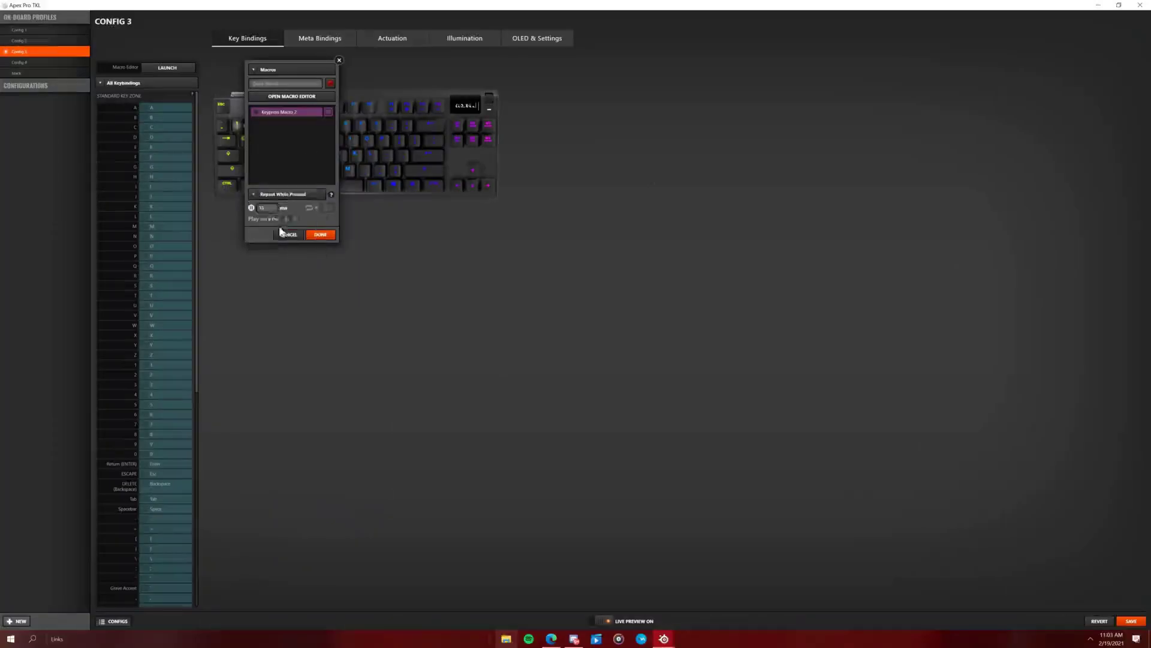
pyautogui.click(317, 235)
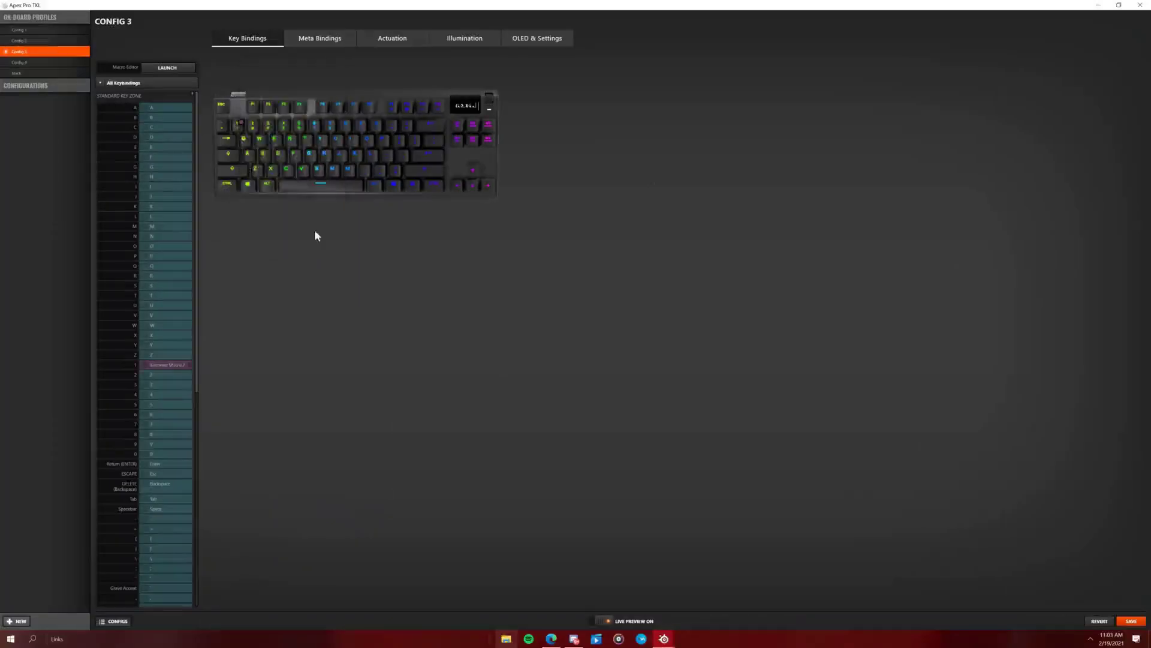
pyautogui.click(1131, 621)
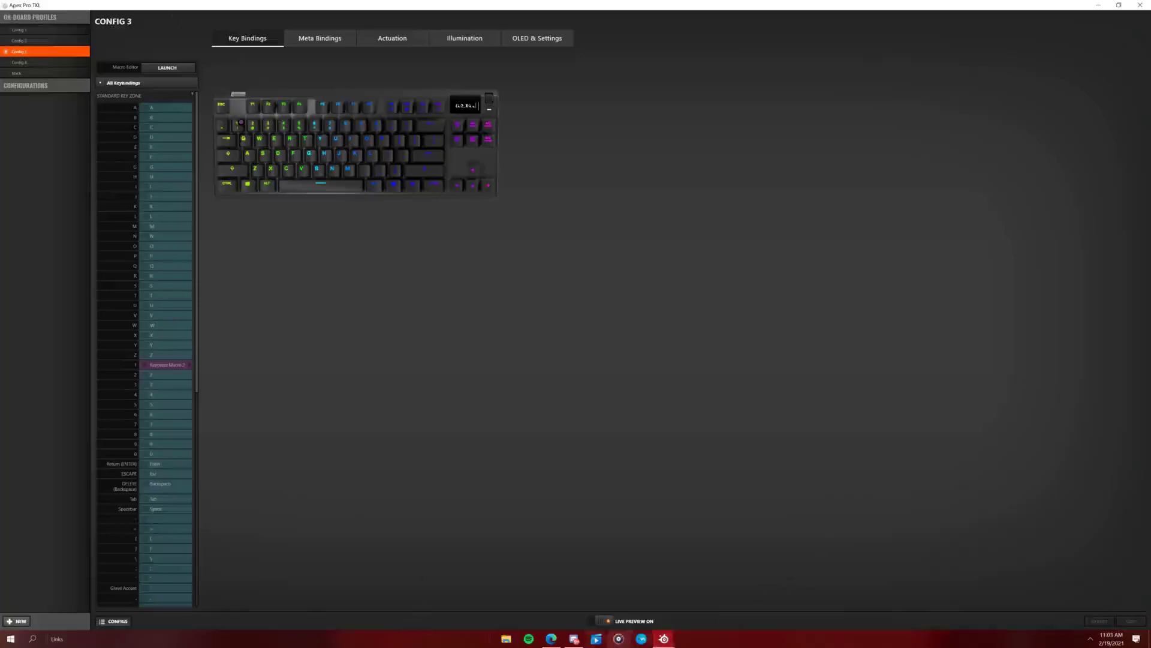
# - Switch to Discord and send the copied message repeatedly in the Sparkverse server's media channel
pyautogui.click(574, 639)
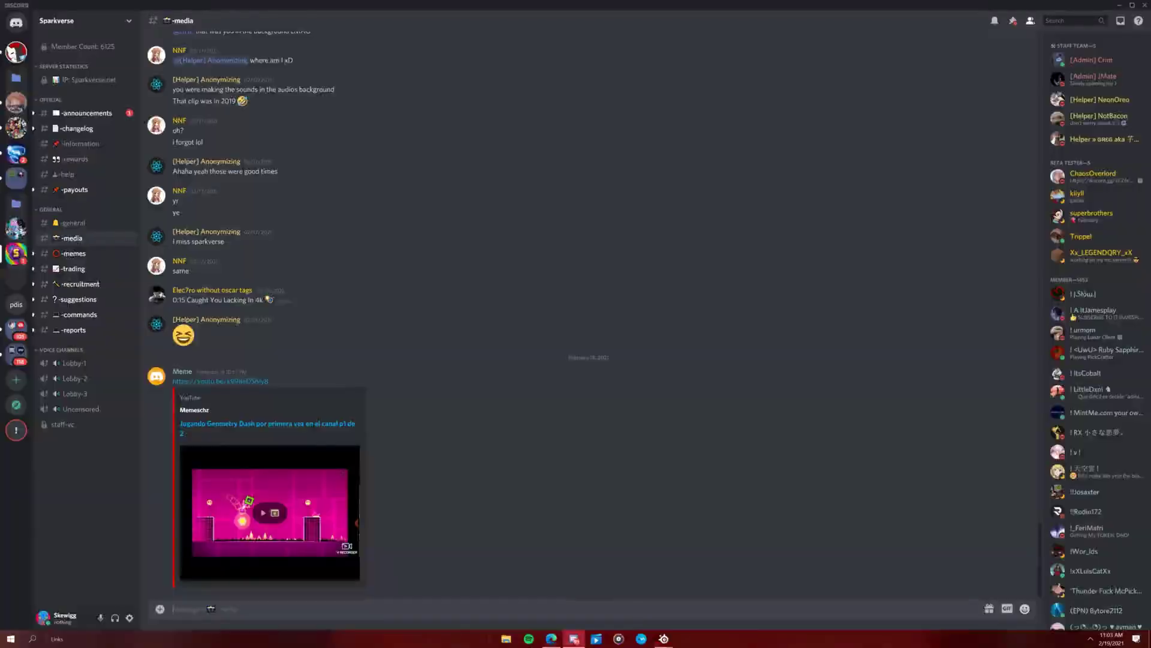
pyautogui.hotkey('ctrl', 'v')
pyautogui.press('Return')
pyautogui.hotkey('ctrl', 'v')
pyautogui.press('Return')
pyautogui.hotkey('ctrl', 'v')
pyautogui.press('Return')
pyautogui.hotkey('ctrl', 'v')
pyautogui.press('Return')
pyautogui.hotkey('ctrl', 'v')
pyautogui.press('Return')
pyautogui.hotkey('ctrl', 'v')
pyautogui.press('Return')
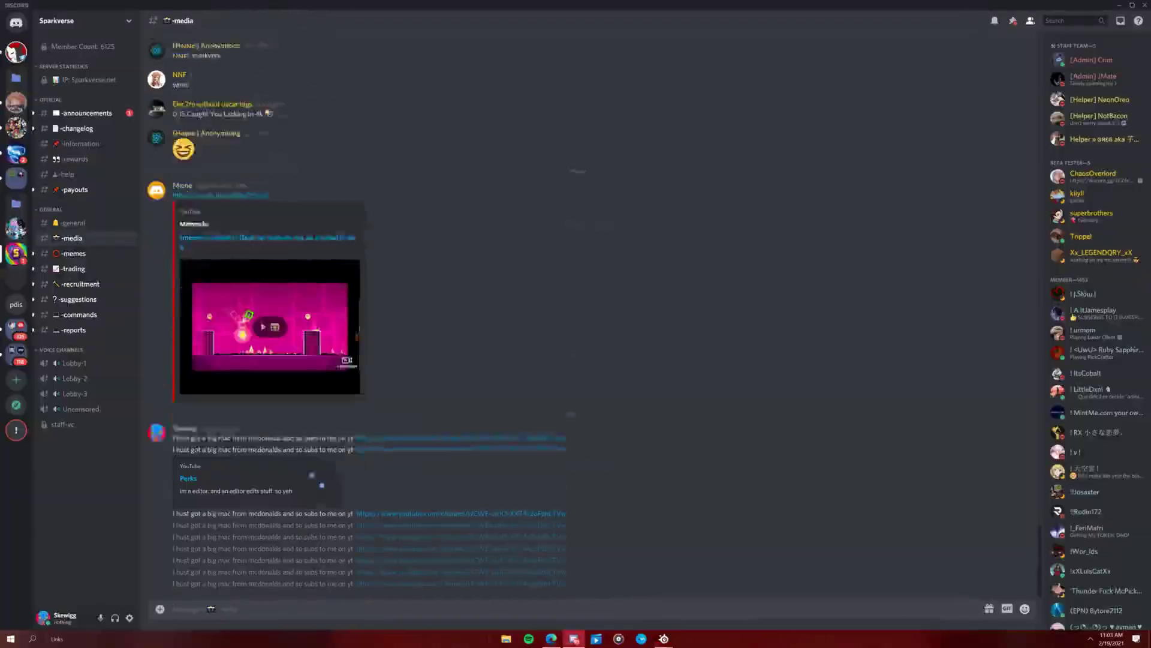
pyautogui.hotkey('ctrl', 'v')
pyautogui.press('Return')
pyautogui.hotkey('ctrl', 'v')
pyautogui.press('Return')
pyautogui.hotkey('ctrl', 'v')
pyautogui.press('Return')
pyautogui.hotkey('ctrl', 'v')
pyautogui.press('Return')
pyautogui.hotkey('ctrl', 'v')
pyautogui.press('Return')
pyautogui.hotkey('ctrl', 'v')
pyautogui.press('Return')
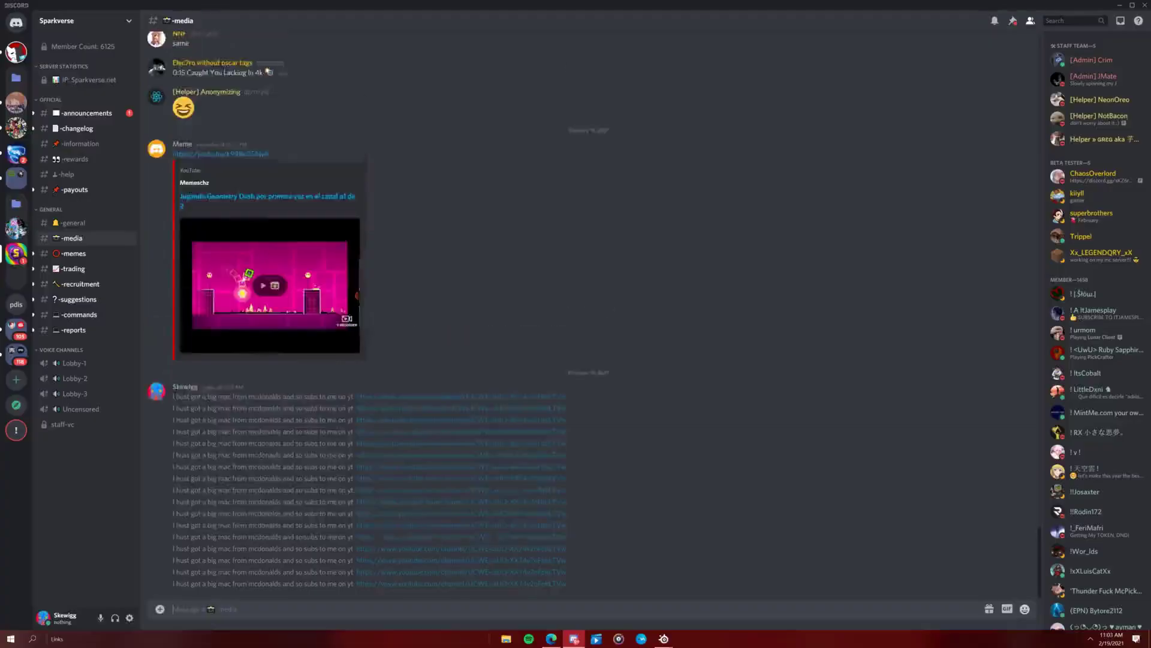
# - Paste the copied message many times in a row into the media channel's message box
pyautogui.press('Return')
pyautogui.hotkey('ctrl', 'v')
pyautogui.hotkey('ctrl', 'v')
pyautogui.hotkey('ctrl', 'v')
pyautogui.hotkey('ctrl', 'v')
pyautogui.hotkey('ctrl', 'v')
pyautogui.hotkey('ctrl', 'v')
pyautogui.hotkey('ctrl', 'v')
pyautogui.hotkey('ctrl', 'v')
pyautogui.hotkey('ctrl', 'v')
pyautogui.hotkey('ctrl', 'v')
pyautogui.hotkey('ctrl', 'v')
pyautogui.hotkey('ctrl', 'v')
pyautogui.hotkey('ctrl', 'v')
pyautogui.hotkey('ctrl', 'v')
pyautogui.hotkey('ctrl', 'v')
pyautogui.hotkey('ctrl', 'v')
pyautogui.hotkey('ctrl', 'v')
pyautogui.hotkey('ctrl', 'v')
pyautogui.hotkey('ctrl', 'v')
pyautogui.hotkey('ctrl', 'v')
pyautogui.hotkey('ctrl', 'v')
pyautogui.hotkey('ctrl', 'v')
pyautogui.hotkey('ctrl', 'v')
pyautogui.hotkey('ctrl', 'v')
pyautogui.hotkey('ctrl', 'v')
pyautogui.hotkey('ctrl', 'v')
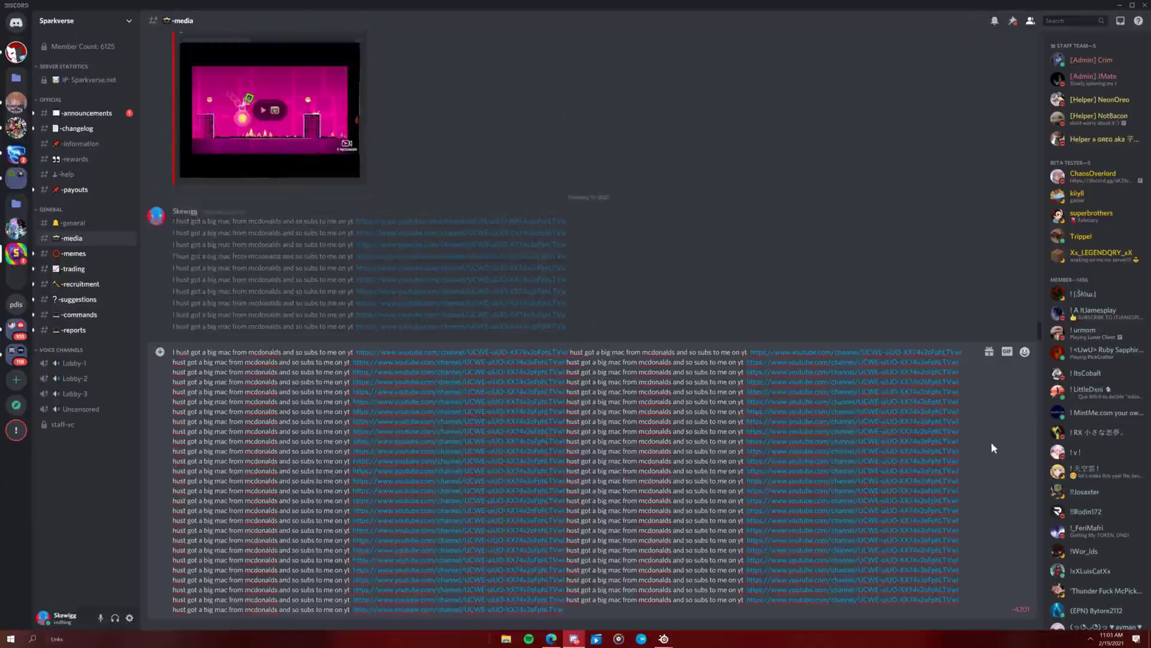
# - Dismiss the file upload dialog and clear all the pasted text from the message box
pyautogui.scroll(3, 766, 270)
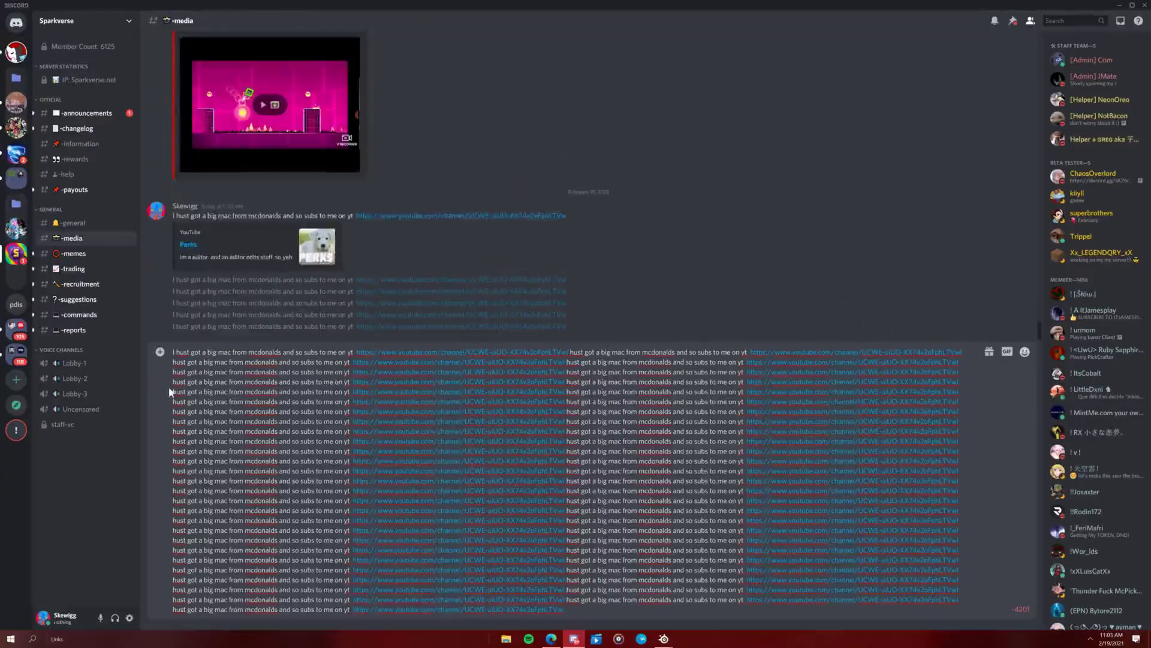
pyautogui.click(160, 352)
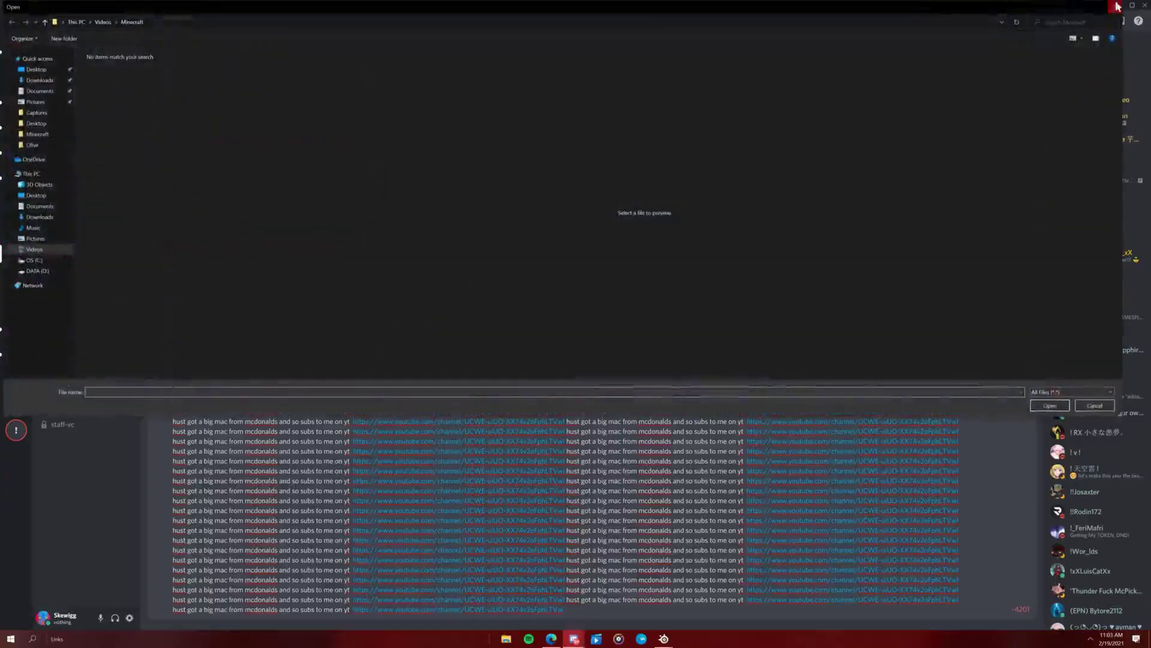
pyautogui.click(1117, 7)
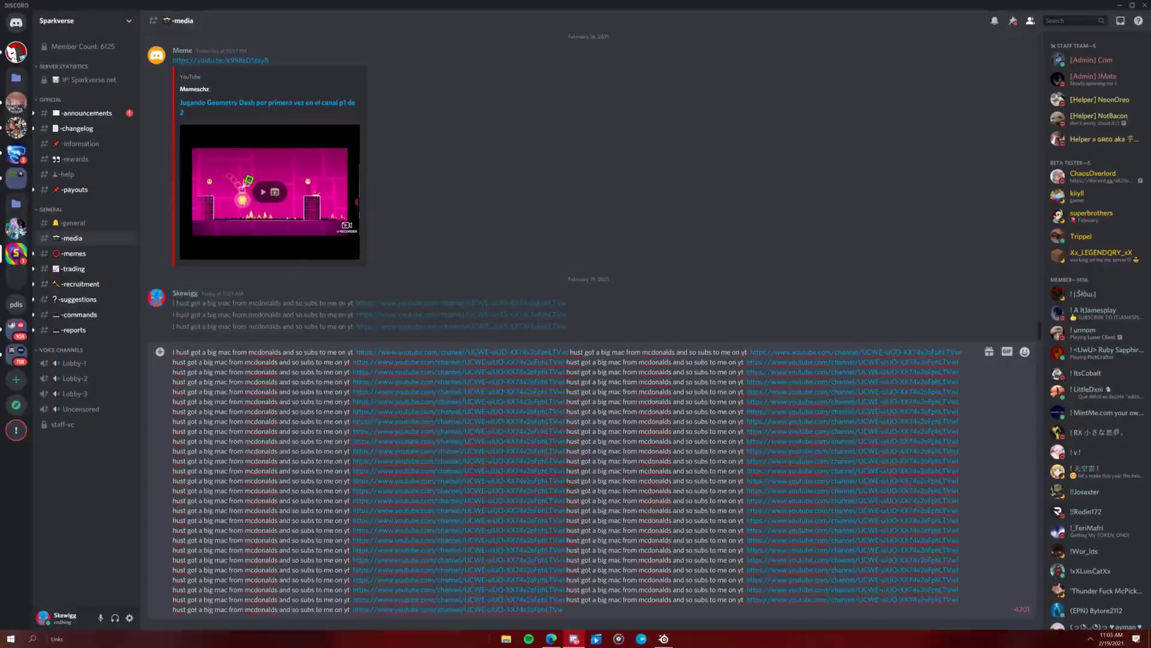
pyautogui.hotkey('ctrl', 'a')
pyautogui.press('BackSpace')
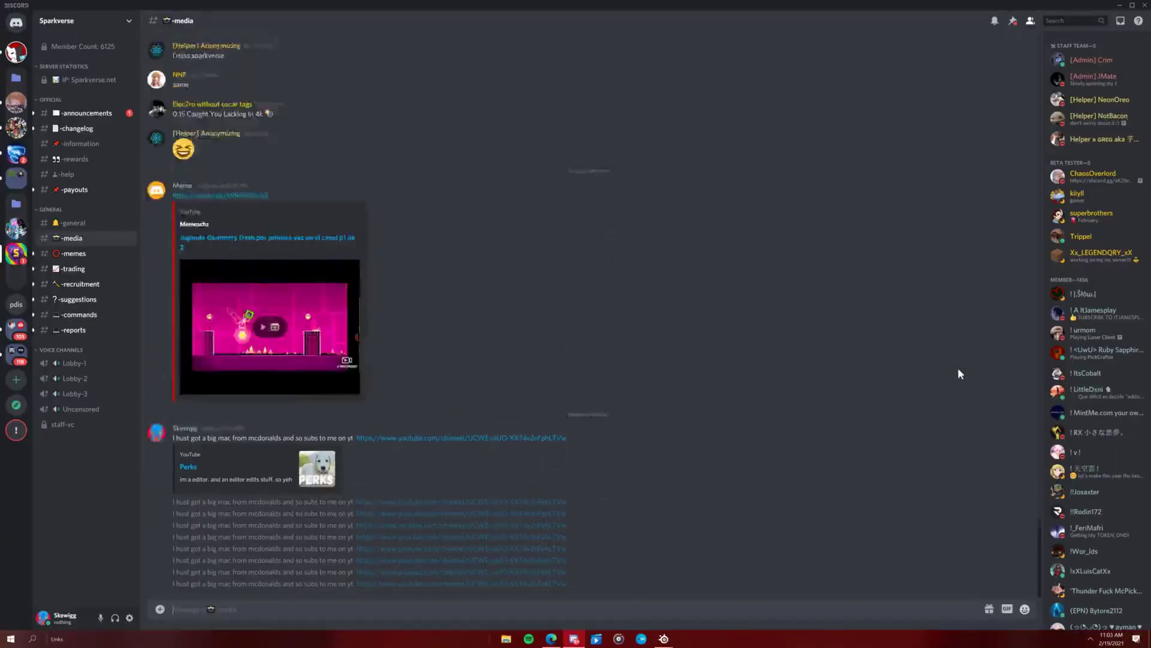
pyautogui.hotkey('ctrl', 'v')
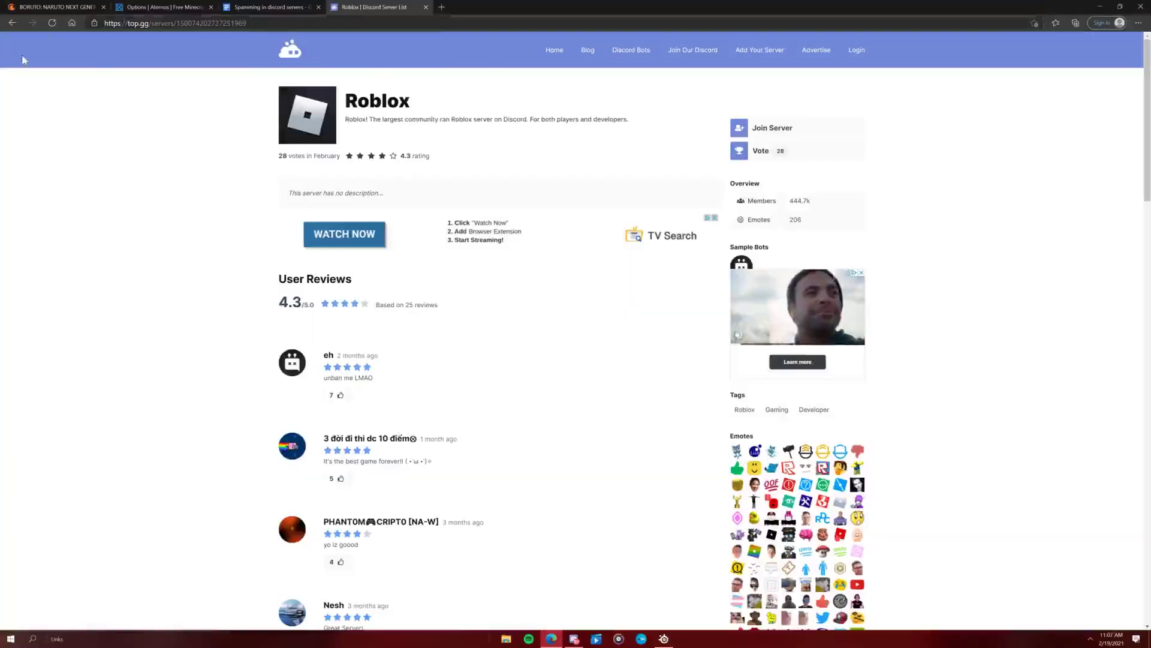
# - Return to the top.gg server list in the browser and join the TWO SIDE GAMERS server
pyautogui.click(12, 23)
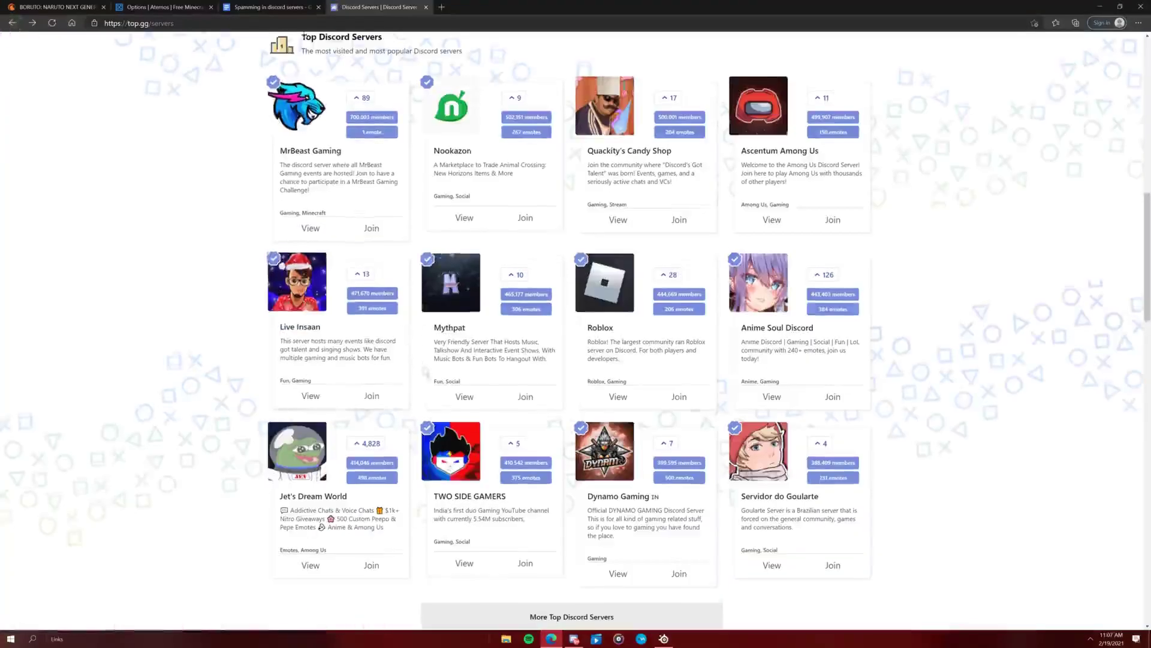
pyautogui.scroll(-3, 556, 574)
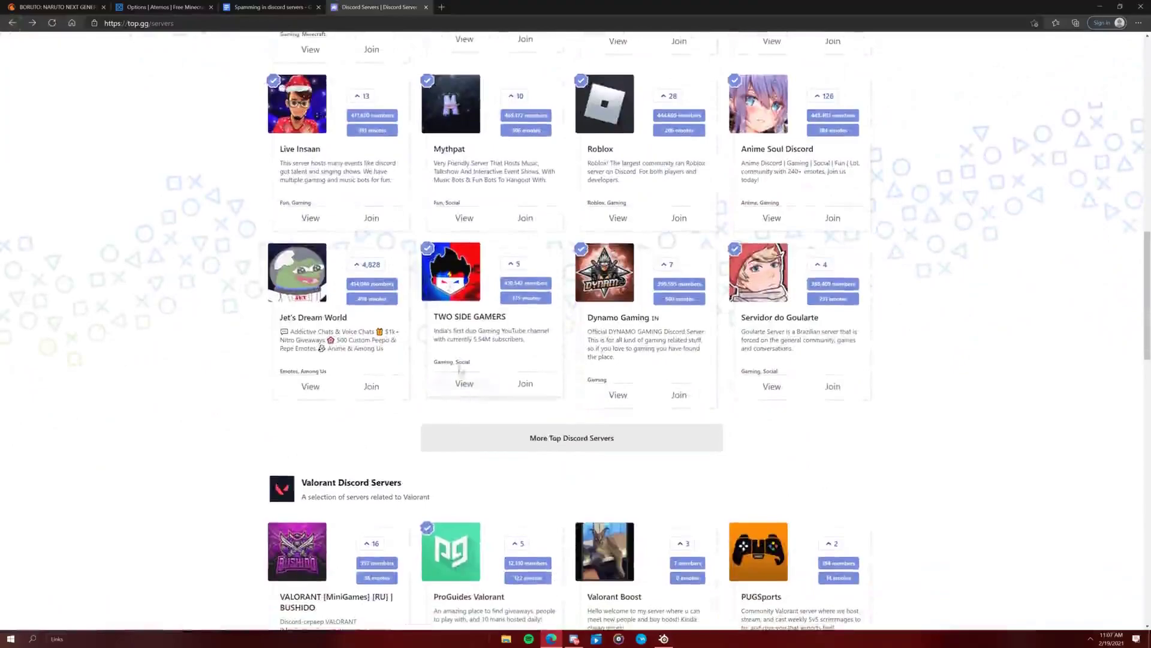
pyautogui.click(522, 383)
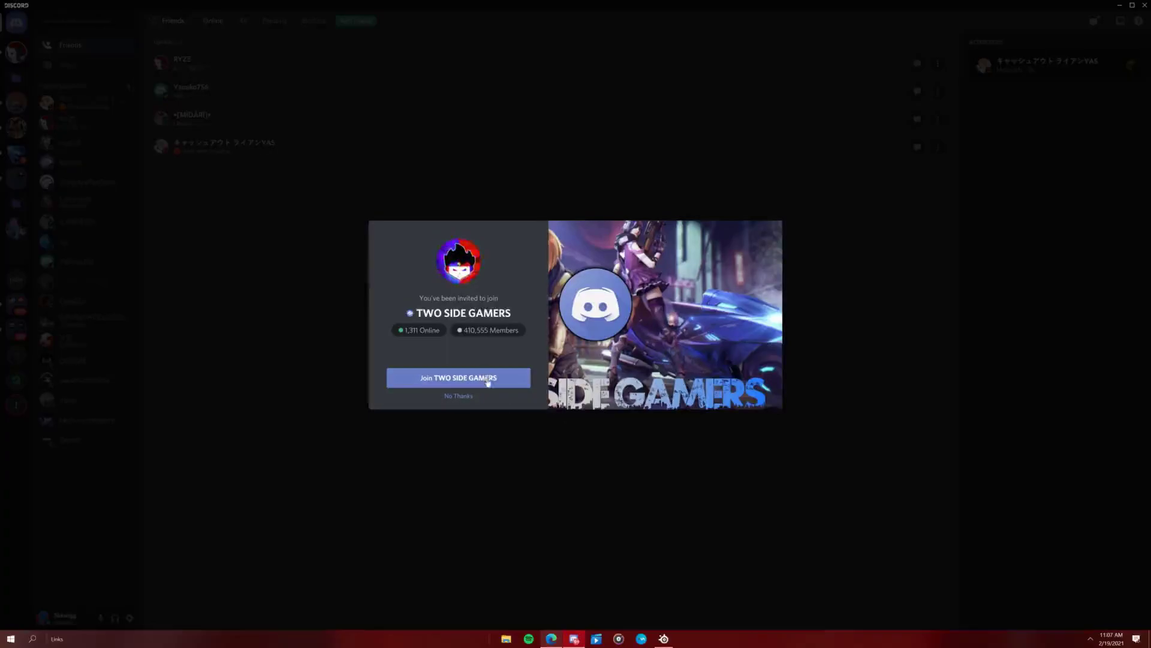
pyautogui.click(487, 382)
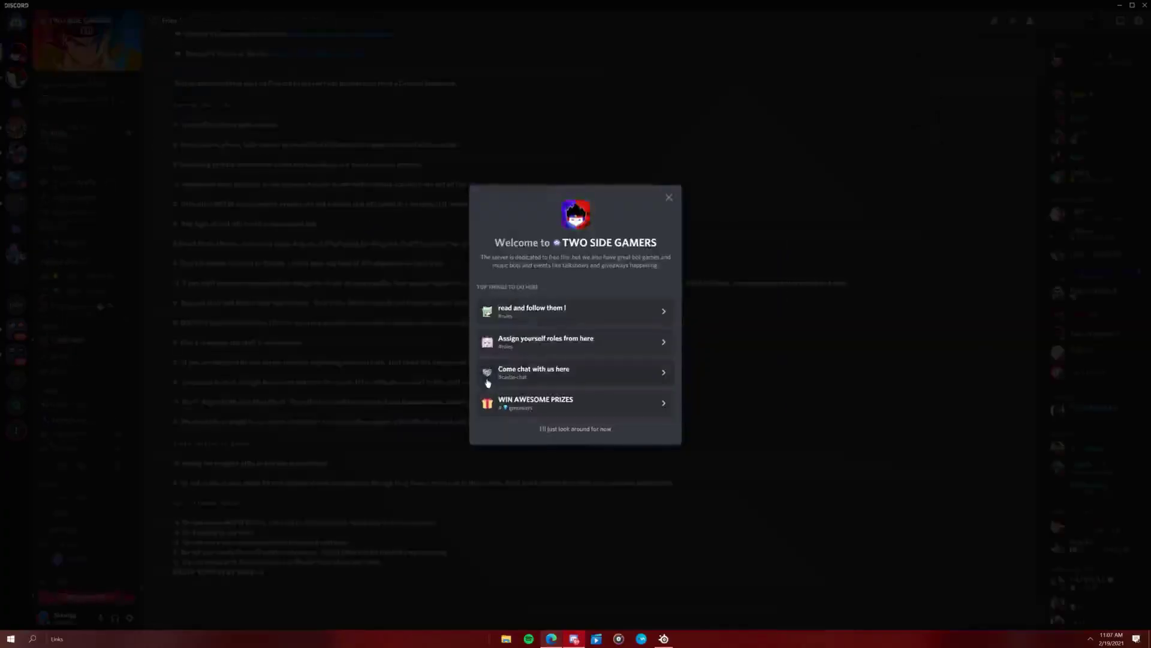
# - Dismiss the TWO SIDE GAMERS welcome dialog and open the server's castle-chat channel
pyautogui.click(577, 429)
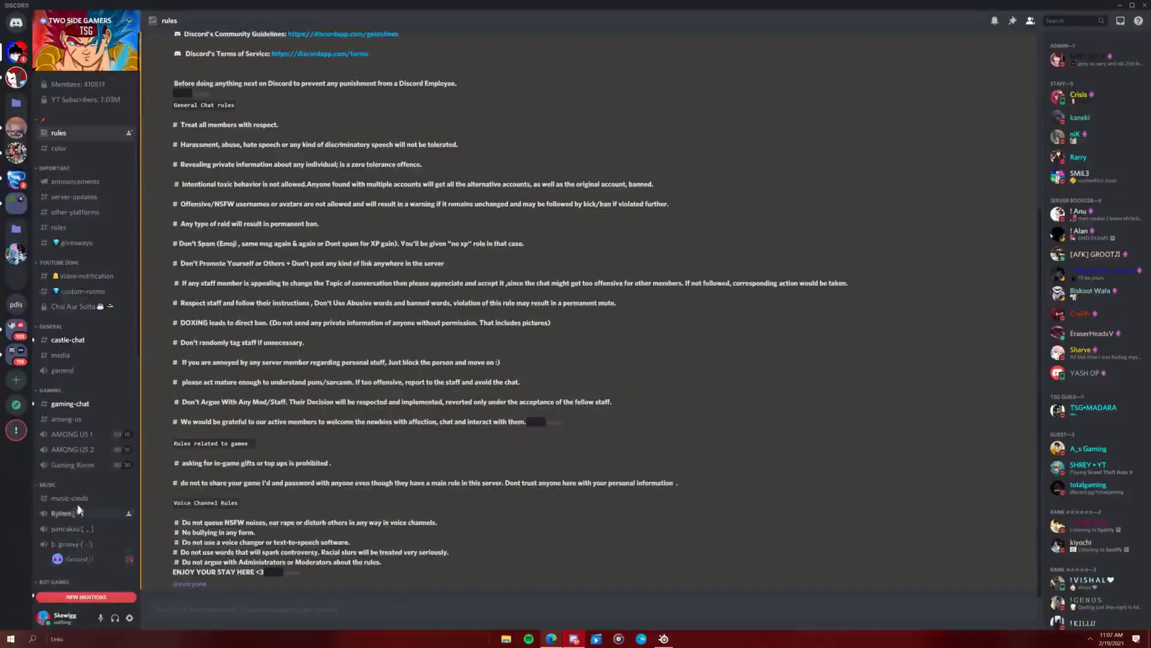
pyautogui.scroll(-8, 82, 522)
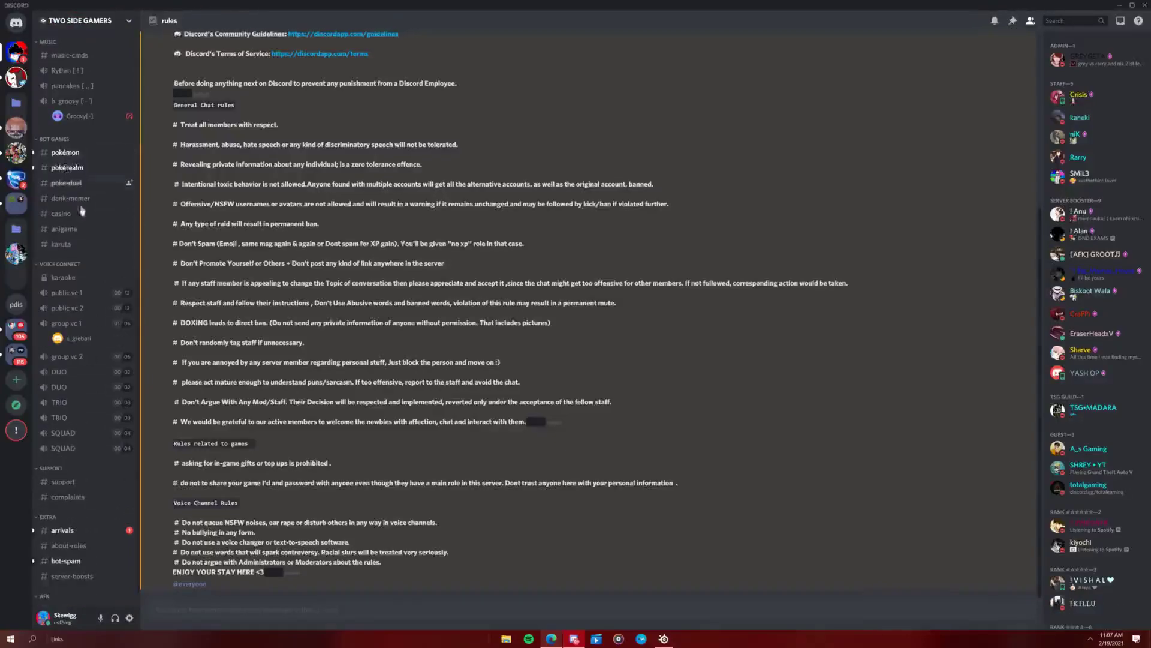
pyautogui.scroll(8, 90, 540)
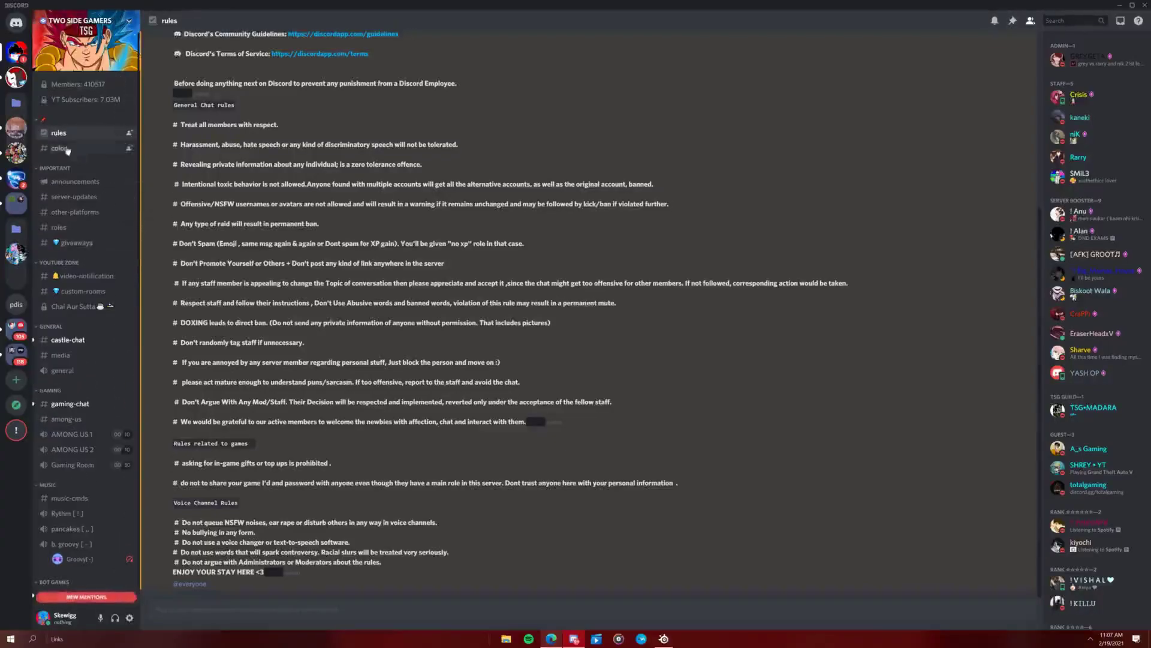
pyautogui.click(85, 357)
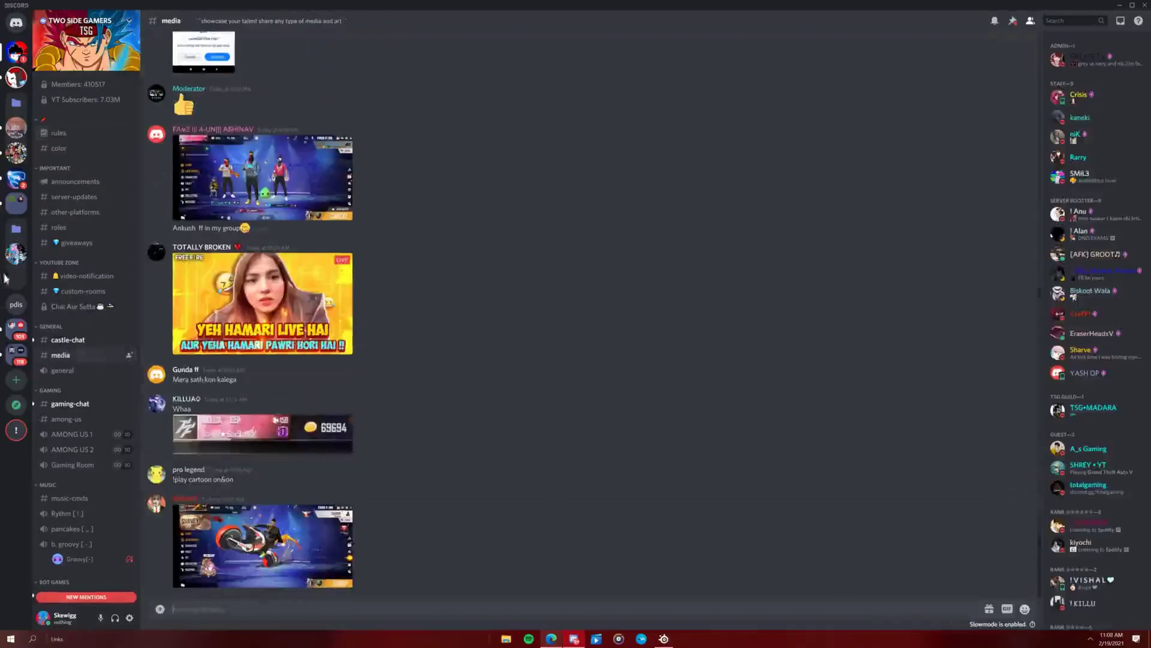
pyautogui.click(96, 343)
pyautogui.scroll(-1, 87, 336)
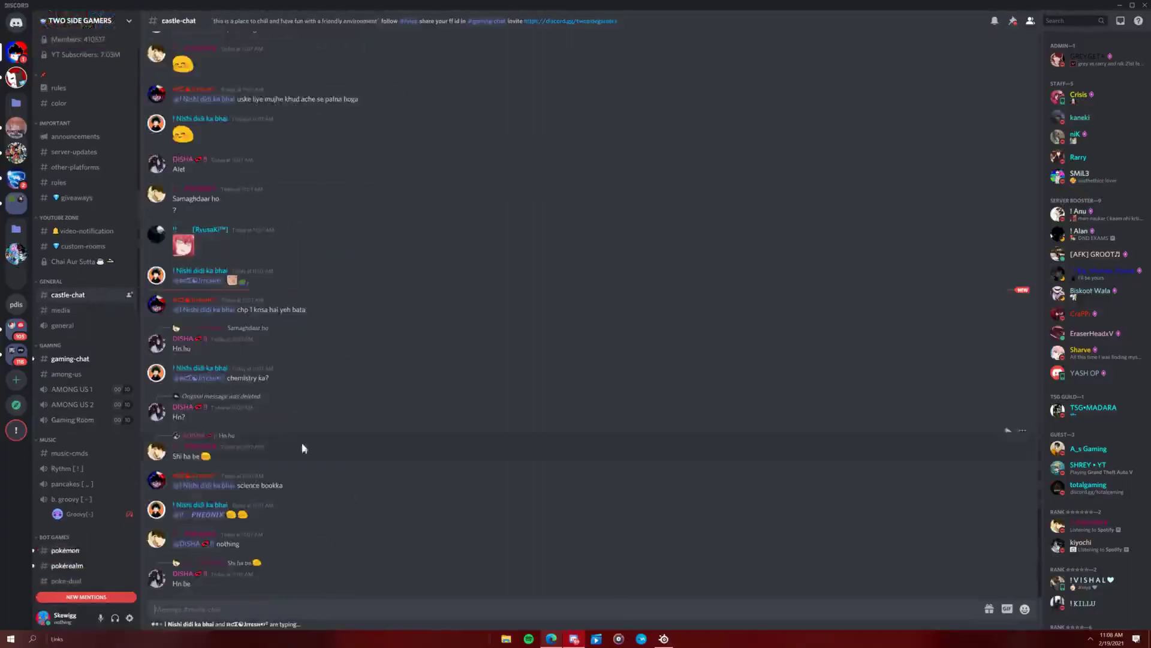
# - Paste and send the copied message repeatedly in the castle-chat channel
pyautogui.hotkey('ctrl', 'v')
pyautogui.press('Return')
pyautogui.hotkey('ctrl', 'v')
pyautogui.press('Return')
pyautogui.hotkey('ctrl', 'v')
pyautogui.press('Return')
pyautogui.hotkey('ctrl', 'v')
pyautogui.press('Return')
pyautogui.hotkey('ctrl', 'v')
pyautogui.press('Return')
pyautogui.hotkey('ctrl', 'v')
pyautogui.press('Return')
pyautogui.hotkey('ctrl', 'v')
pyautogui.press('Return')
pyautogui.hotkey('ctrl', 'v')
pyautogui.press('Return')
pyautogui.hotkey('ctrl', 'v')
pyautogui.press('Return')
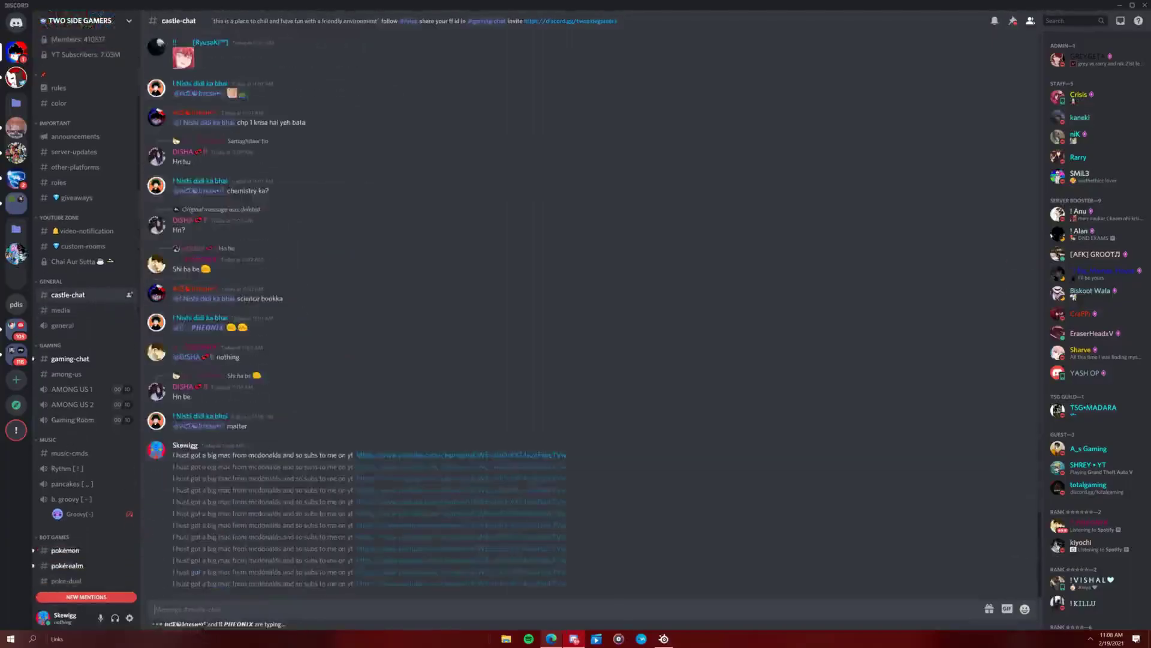
pyautogui.hotkey('ctrl', 'v')
pyautogui.press('Return')
pyautogui.hotkey('ctrl', 'v')
pyautogui.press('Return')
pyautogui.hotkey('ctrl', 'v')
pyautogui.press('Return')
pyautogui.hotkey('ctrl', 'v')
pyautogui.press('Return')
pyautogui.hotkey('ctrl', 'v')
pyautogui.press('Return')
pyautogui.hotkey('ctrl', 'v')
pyautogui.press('Return')
pyautogui.hotkey('ctrl', 'v')
pyautogui.press('Return')
pyautogui.hotkey('ctrl', 'v')
pyautogui.press('Return')
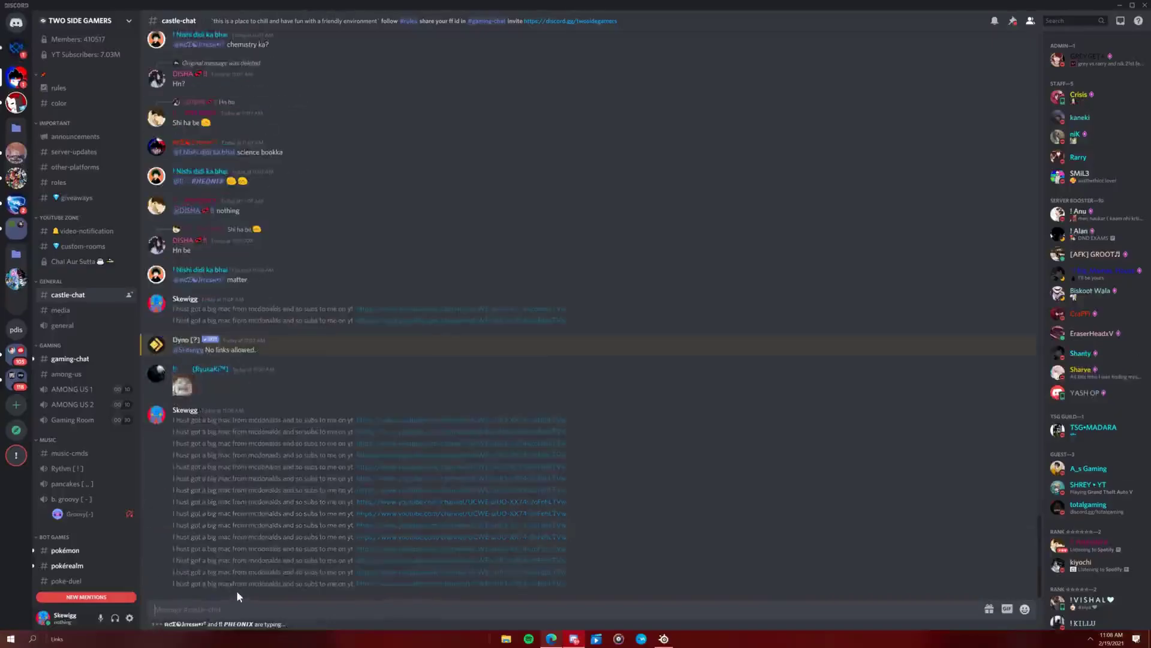
# - Check and close the direct messages from the Auttaja and Dyno bots and reopen the TWO SIDE GAMERS server
pyautogui.click(17, 49)
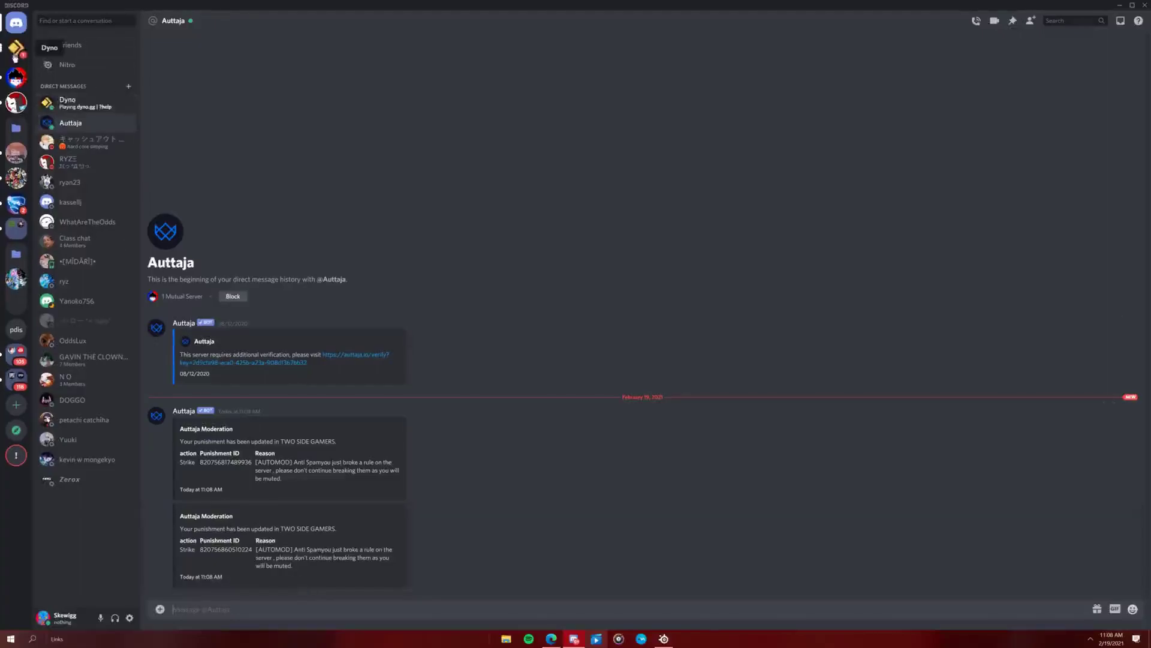
pyautogui.click(16, 48)
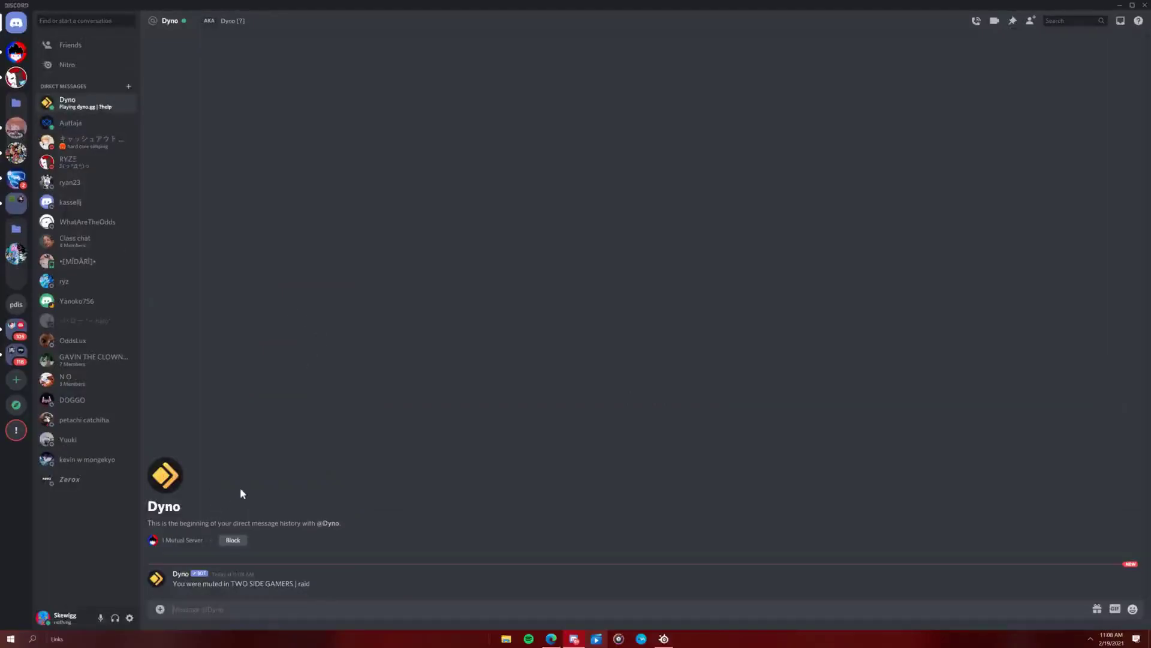
pyautogui.click(127, 104)
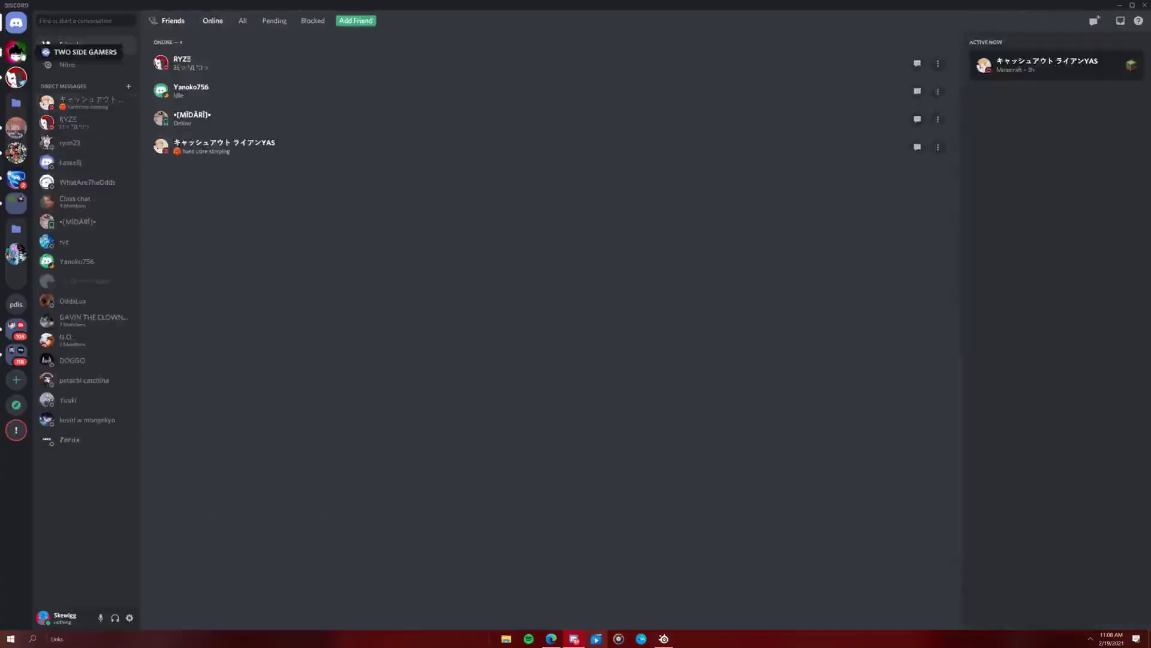
pyautogui.click(16, 52)
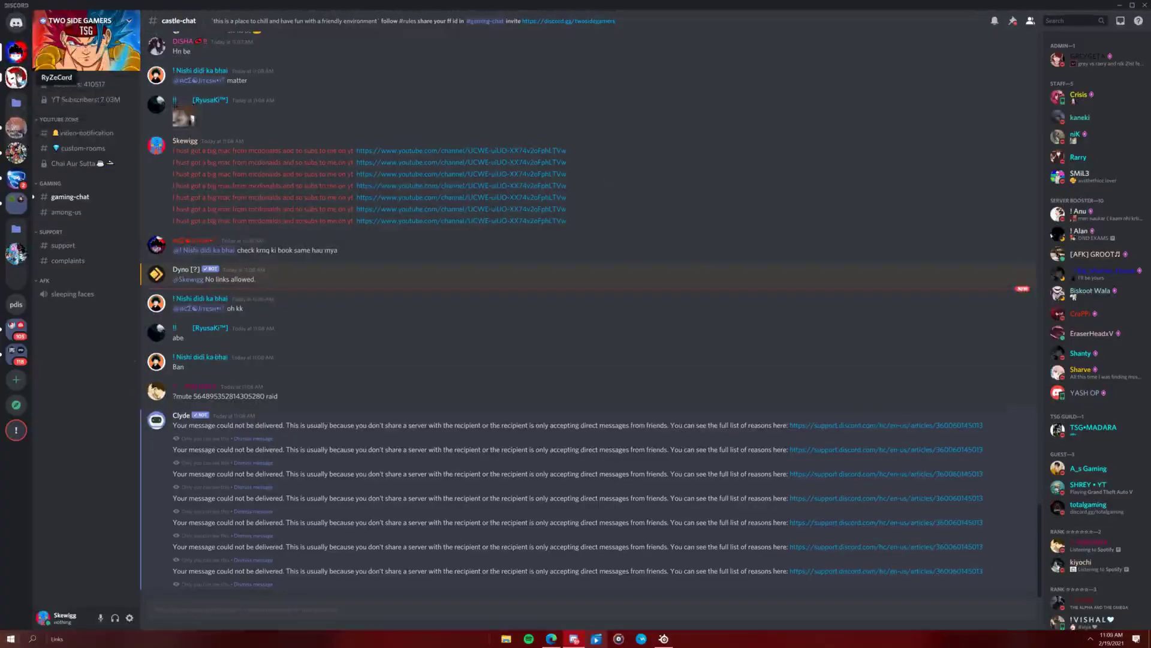
# - Switch to the top.gg server list in the browser and find the Fortnite Discord Servers section
pyautogui.hotkey('alt', 'Tab')
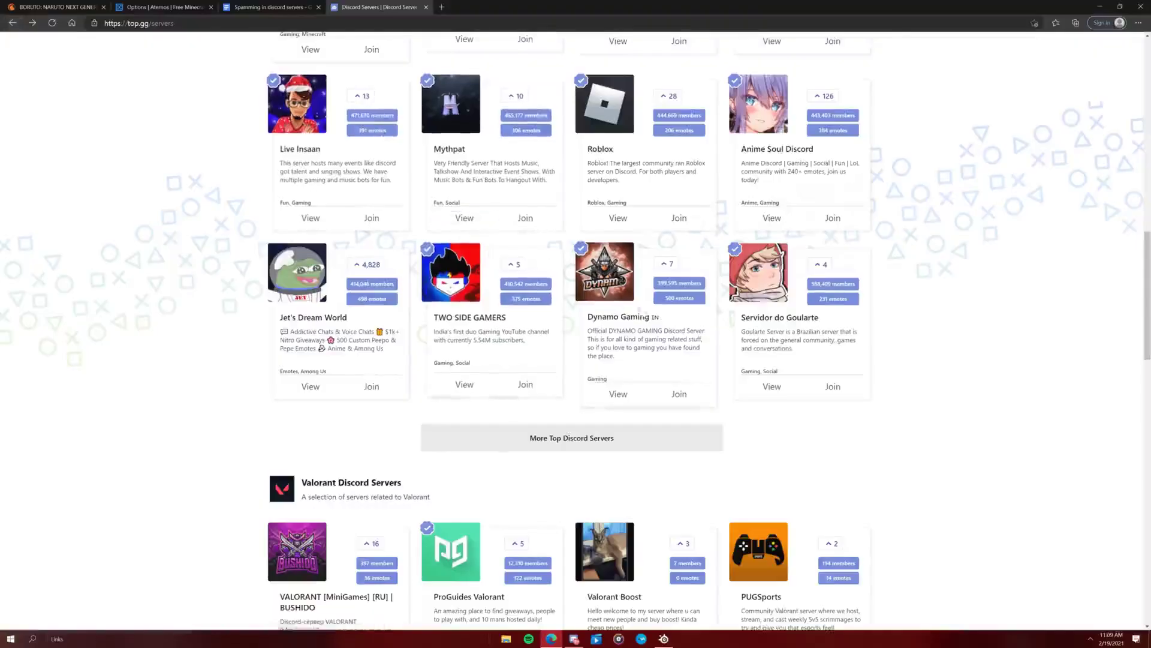
pyautogui.scroll(-10, 713, 363)
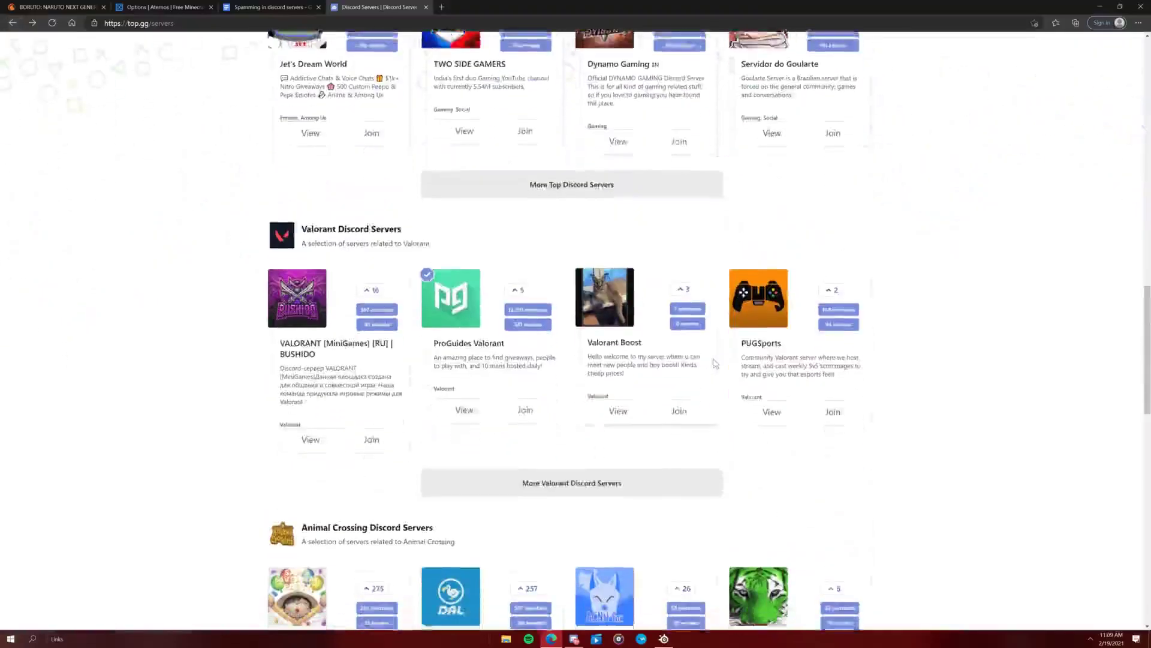
pyautogui.scroll(-3, 712, 363)
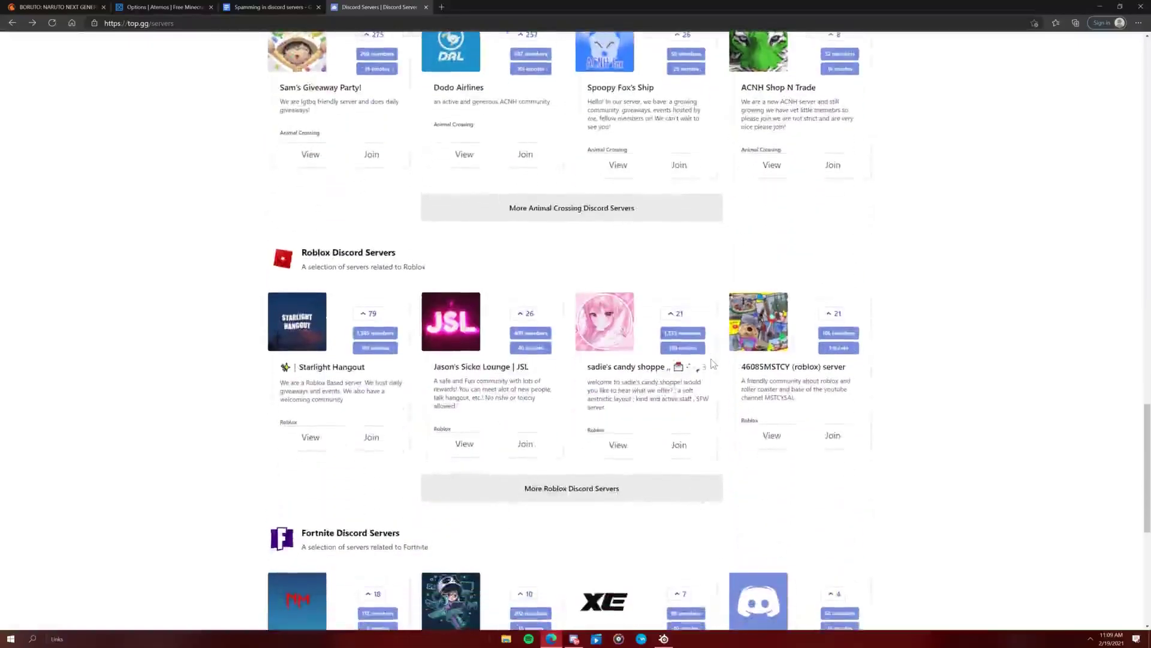
pyautogui.scroll(-3, 540, 396)
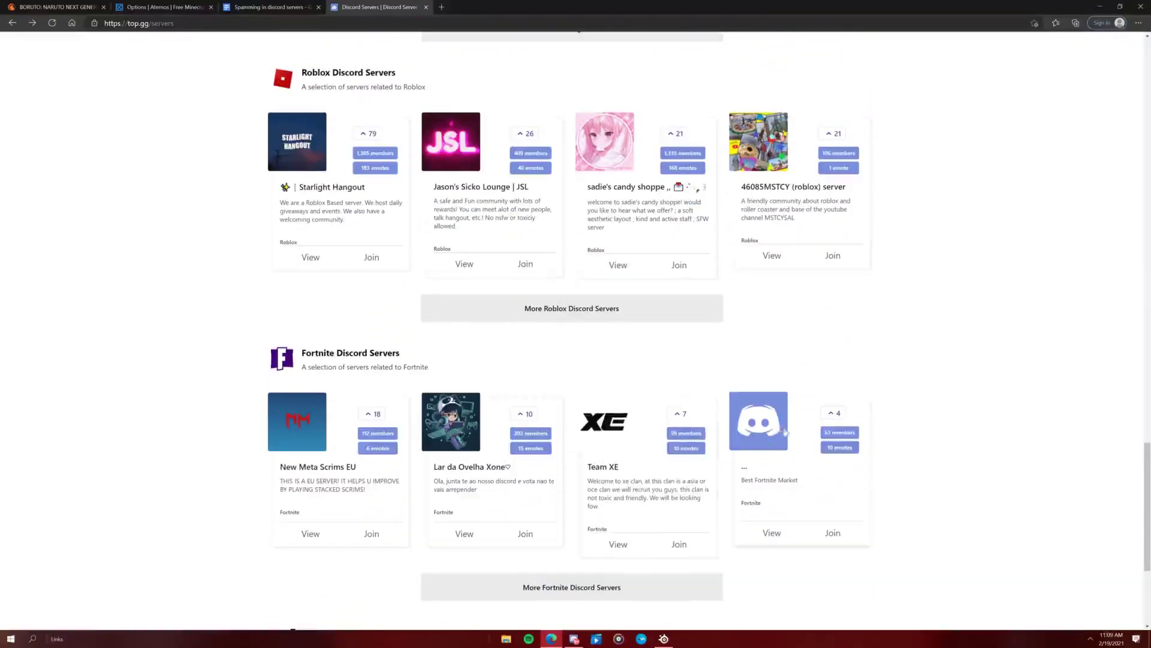
# - Try to join the server described as Best Fortnite Market, close the invite page and return to the server list
pyautogui.click(833, 533)
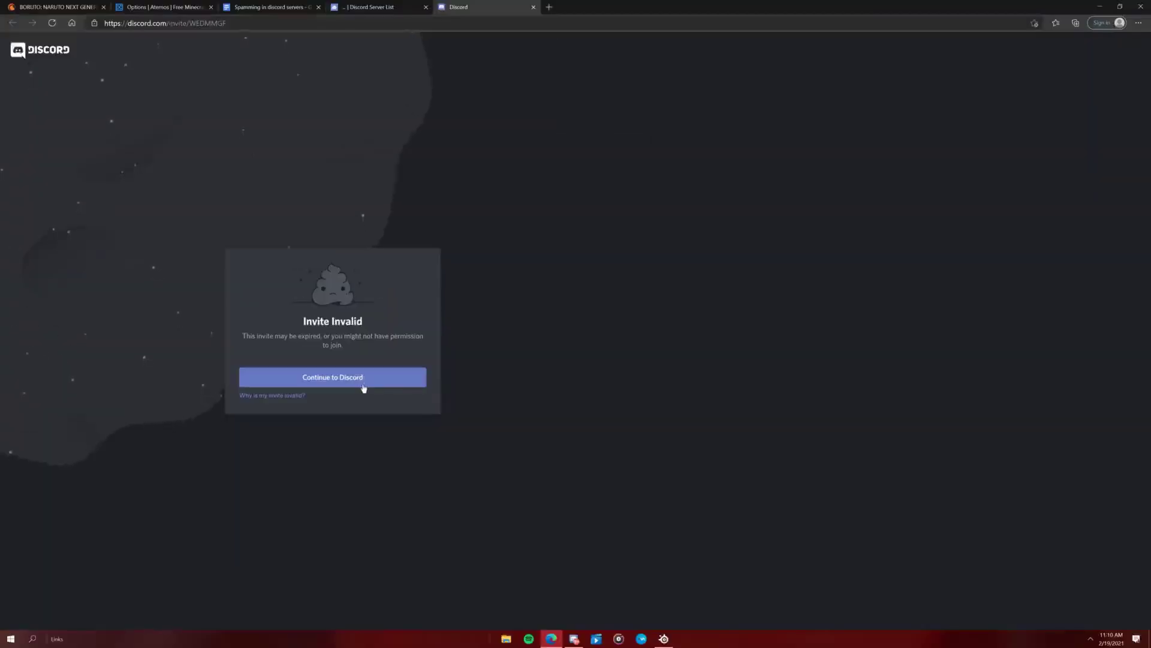
pyautogui.click(363, 387)
pyautogui.click(533, 7)
pyautogui.hotkey('alt', 'Left')
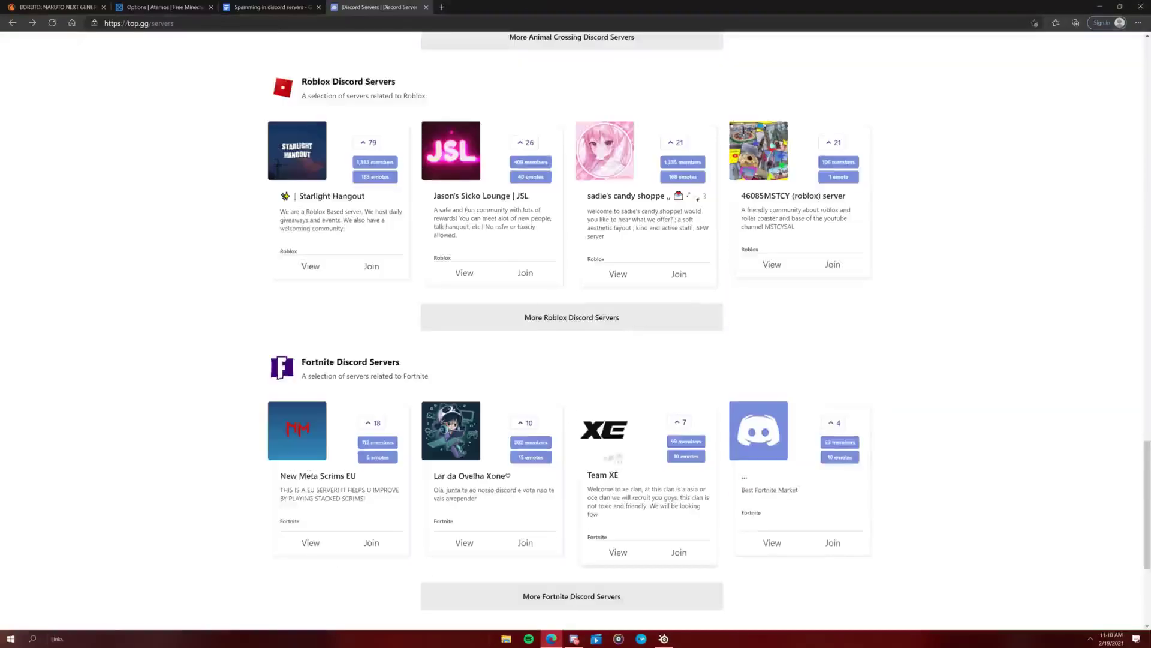
# - Try to join the Team XE server from its top.gg page and return to the Top Discord Servers section
pyautogui.click(670, 551)
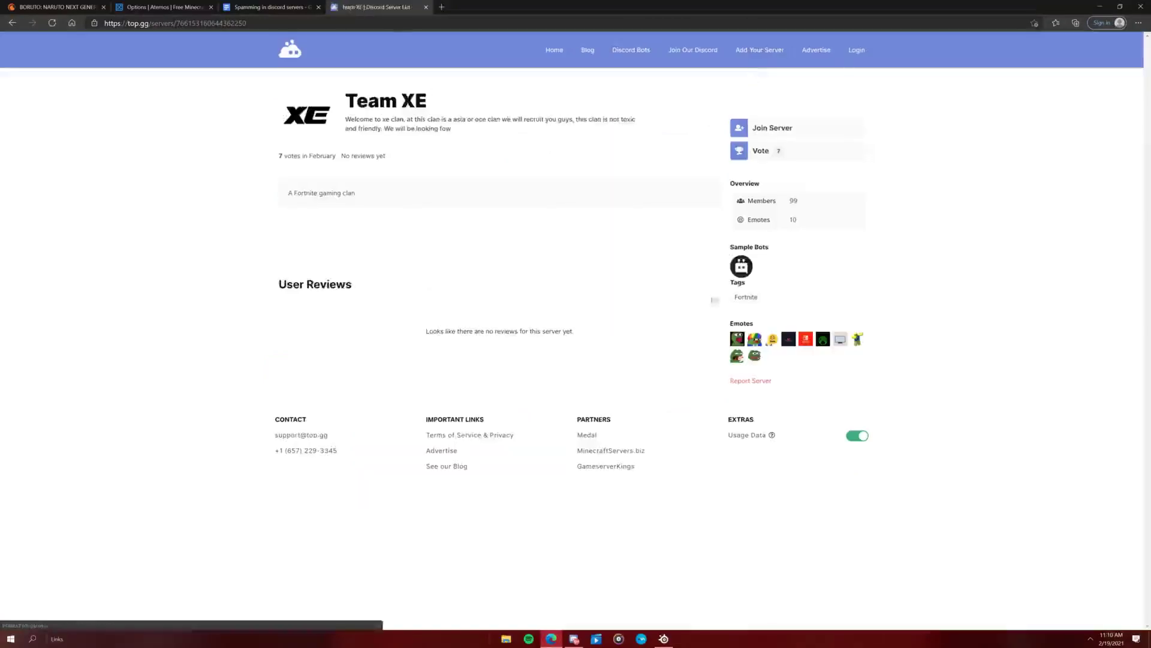
pyautogui.click(758, 127)
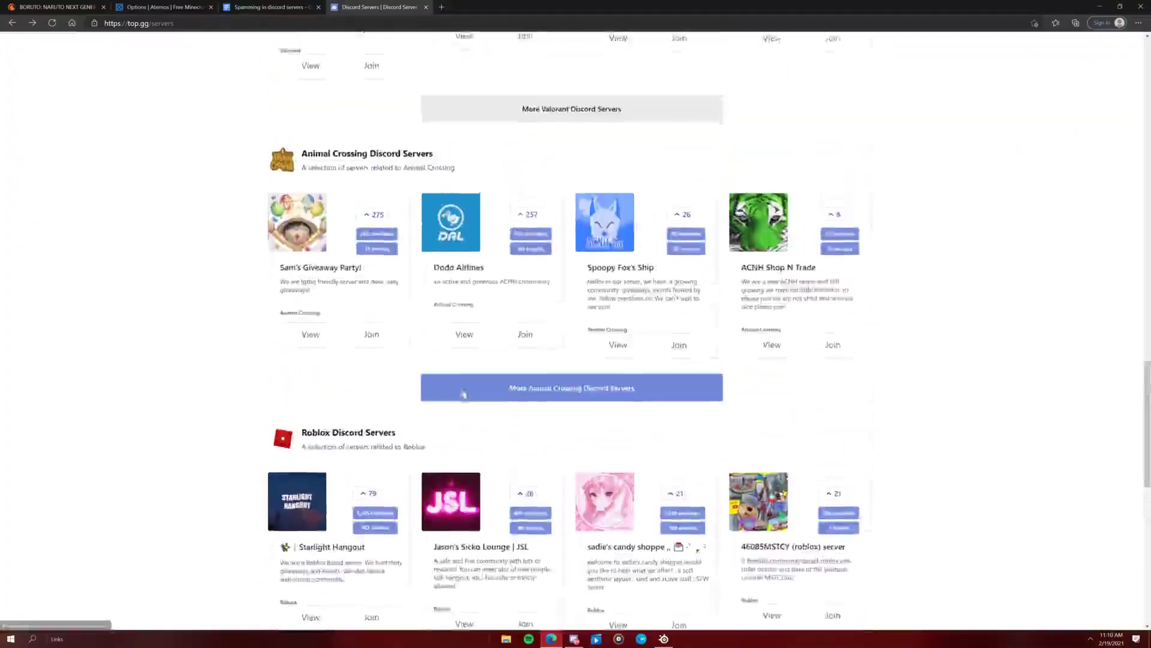
pyautogui.scroll(15, 575, 329)
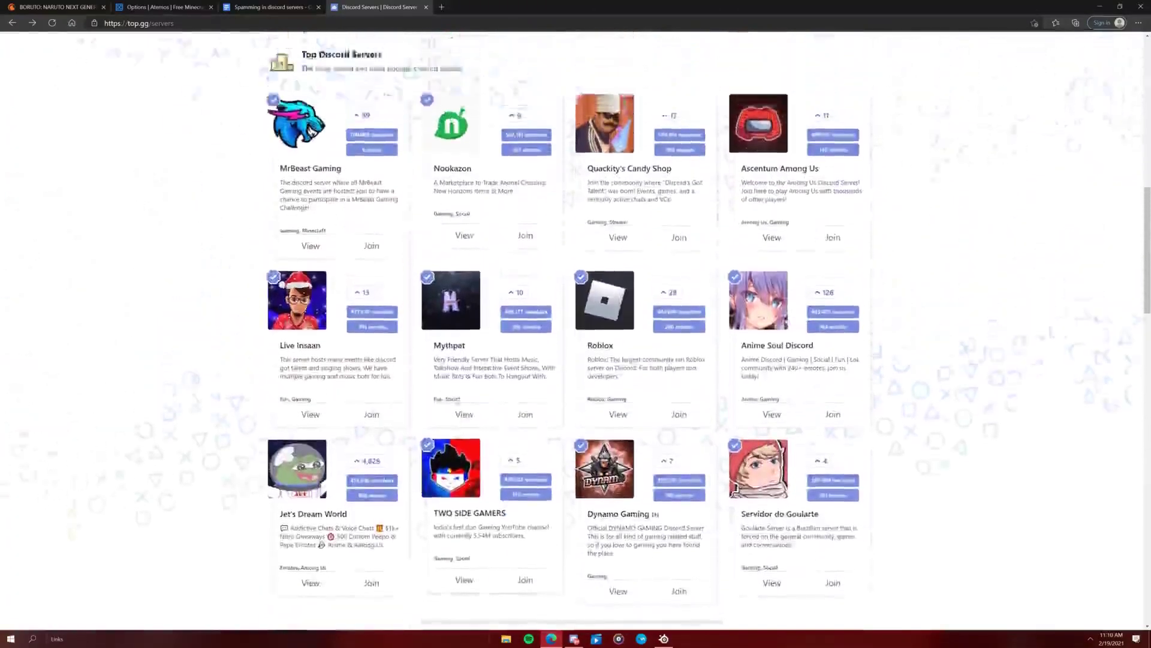
pyautogui.scroll(10, 576, 330)
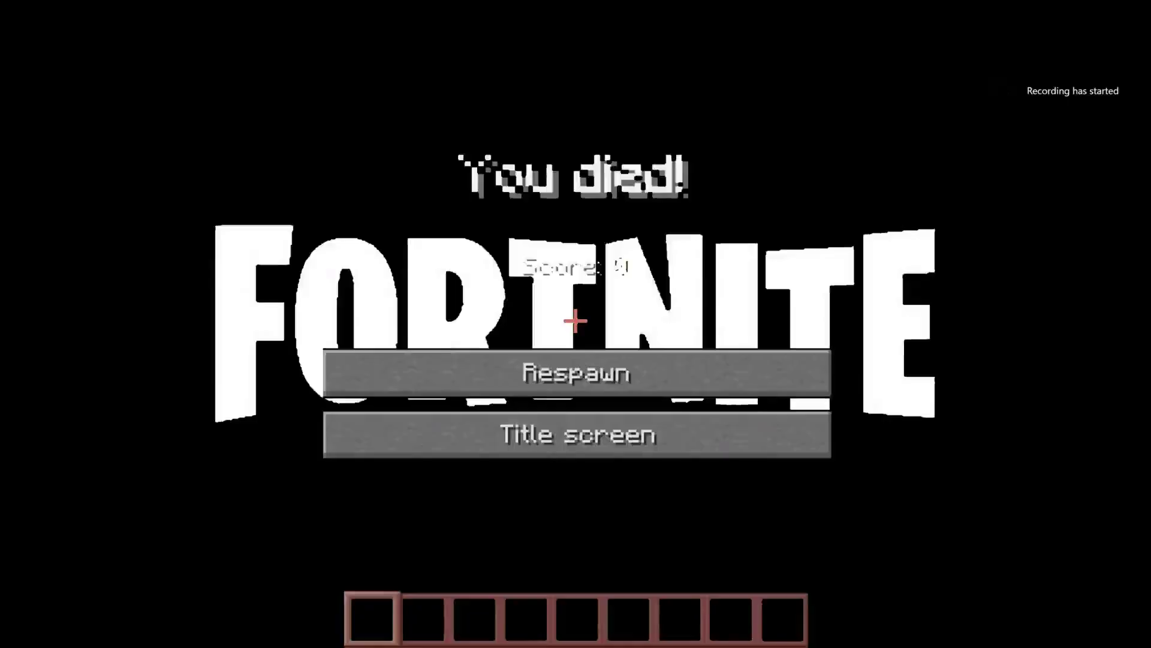